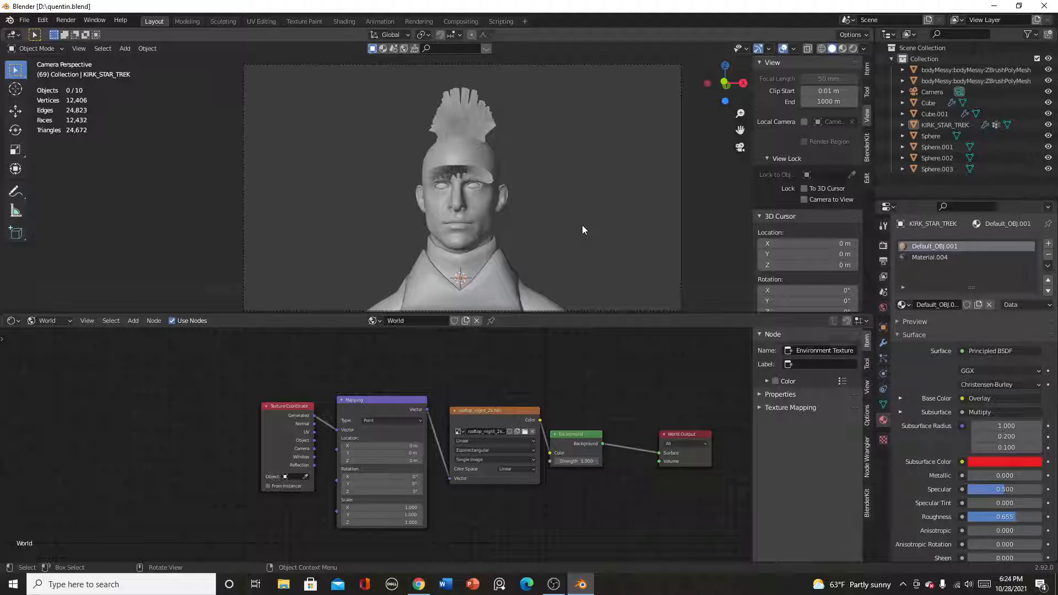
# Switch the viewport to Material Preview and examine the character's sweater and arms from several angles, ending in the camera view
pyautogui.click(853, 49)
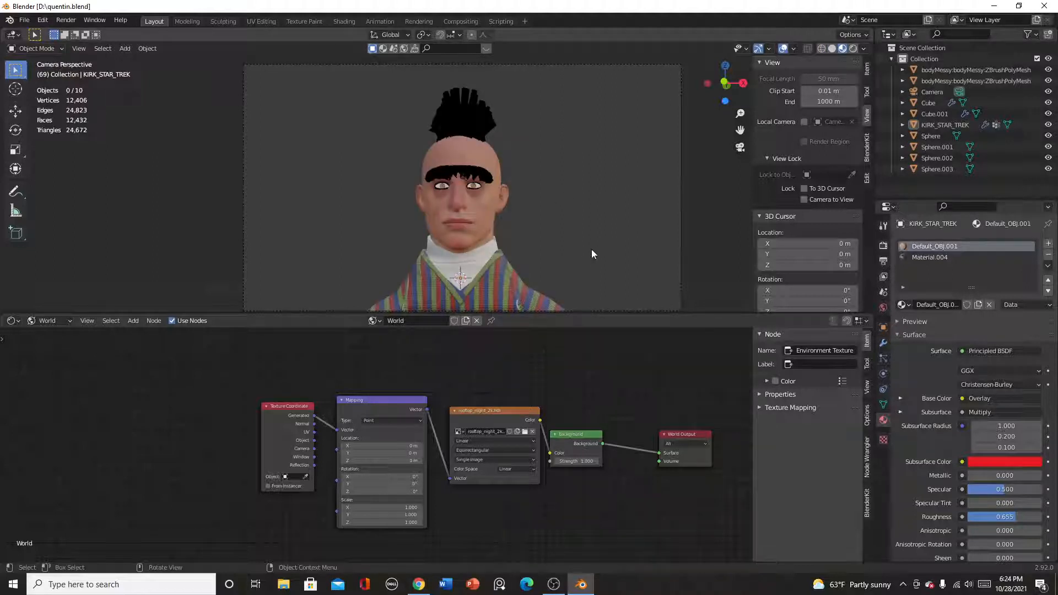
pyautogui.scroll(-5, 474, 224)
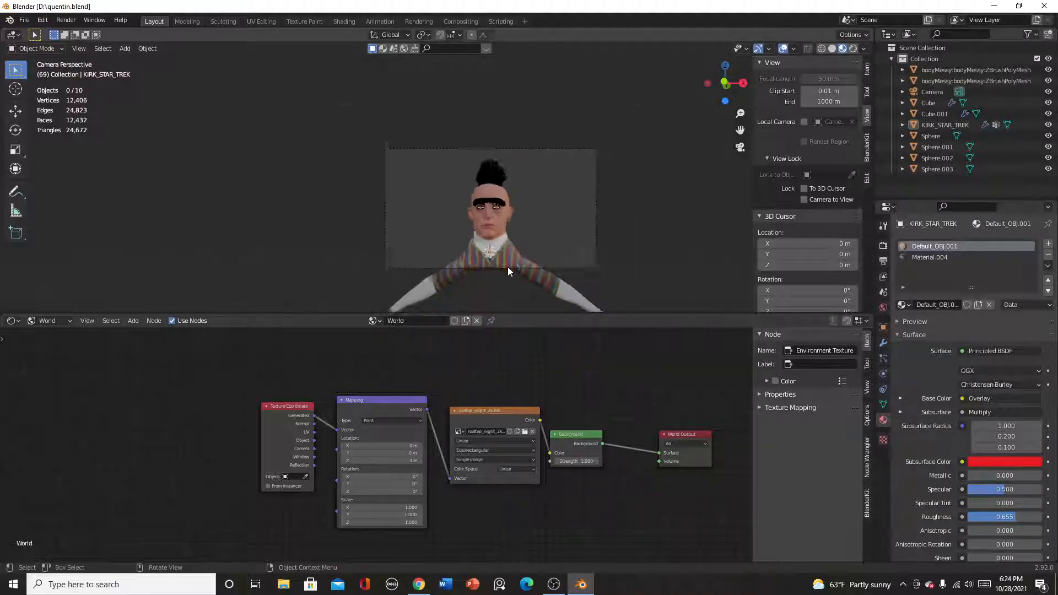
pyautogui.scroll(5, 508, 261)
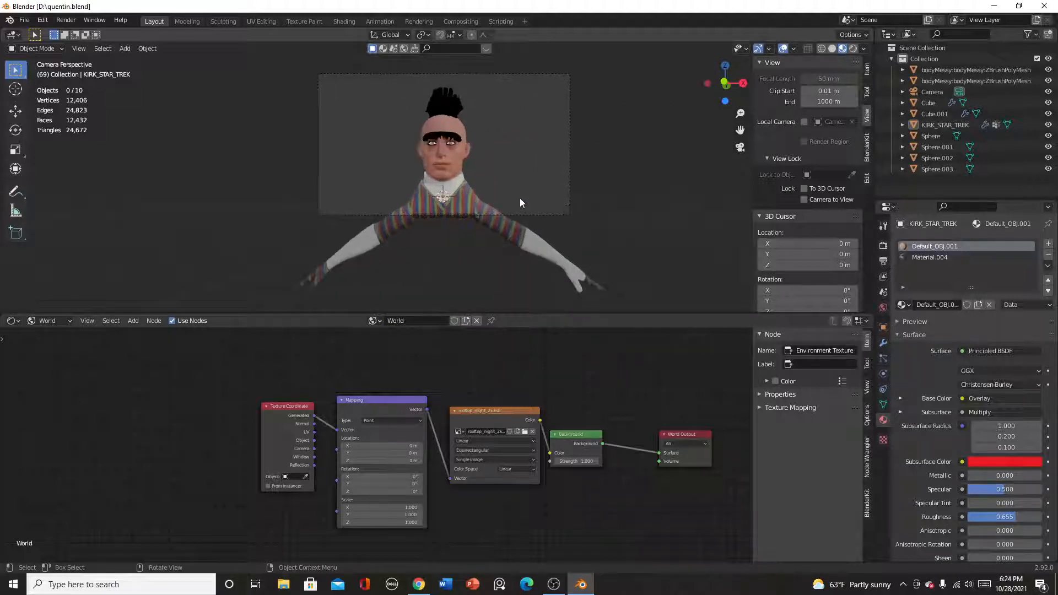
pyautogui.moveTo(477, 195); pyautogui.dragTo(372, 161, button='middle')
pyautogui.scroll(8, 498, 175)
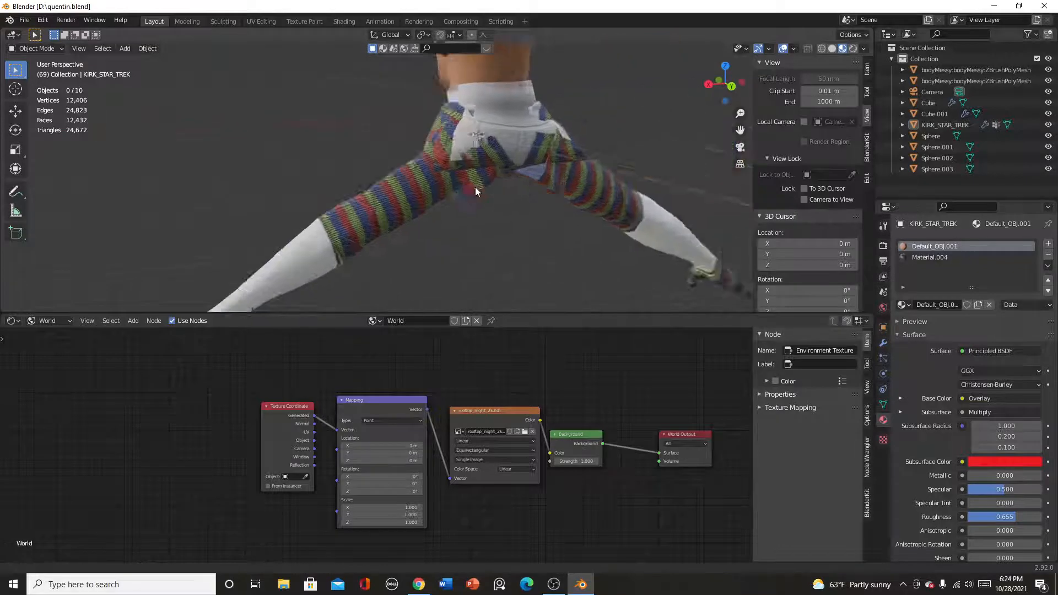
pyautogui.moveTo(457, 184); pyautogui.dragTo(699, 248, button='middle')
pyautogui.scroll(3, 490, 250)
pyautogui.scroll(-4, 474, 228)
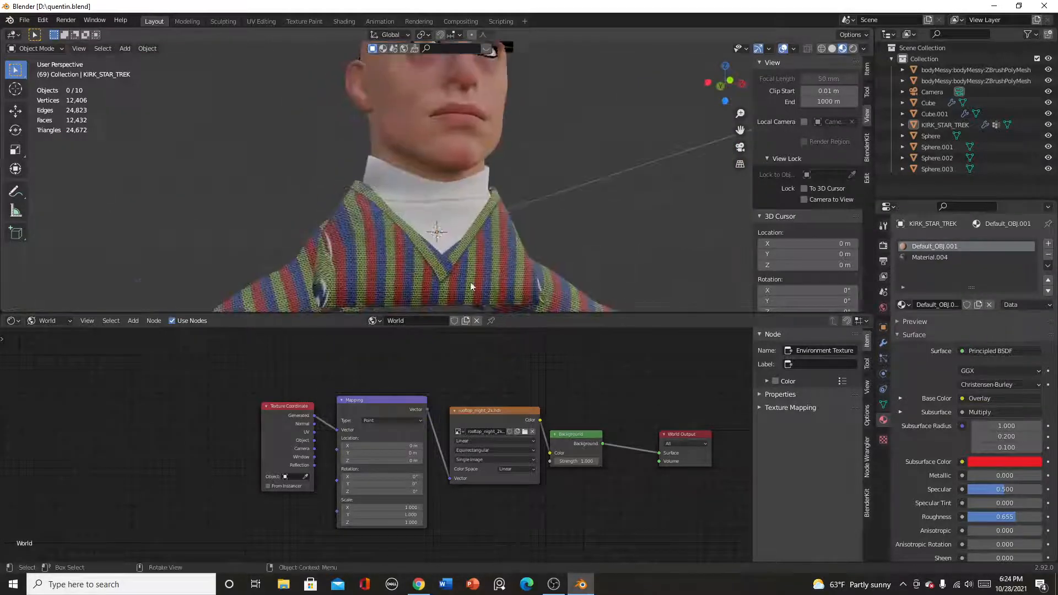
pyautogui.keyDown('shift'); pyautogui.moveTo(470, 286); pyautogui.dragTo(468, 225, button='middle'); pyautogui.keyUp('shift')
pyautogui.scroll(3, 435, 198)
pyautogui.moveTo(383, 154); pyautogui.dragTo(284, 210, button='middle')
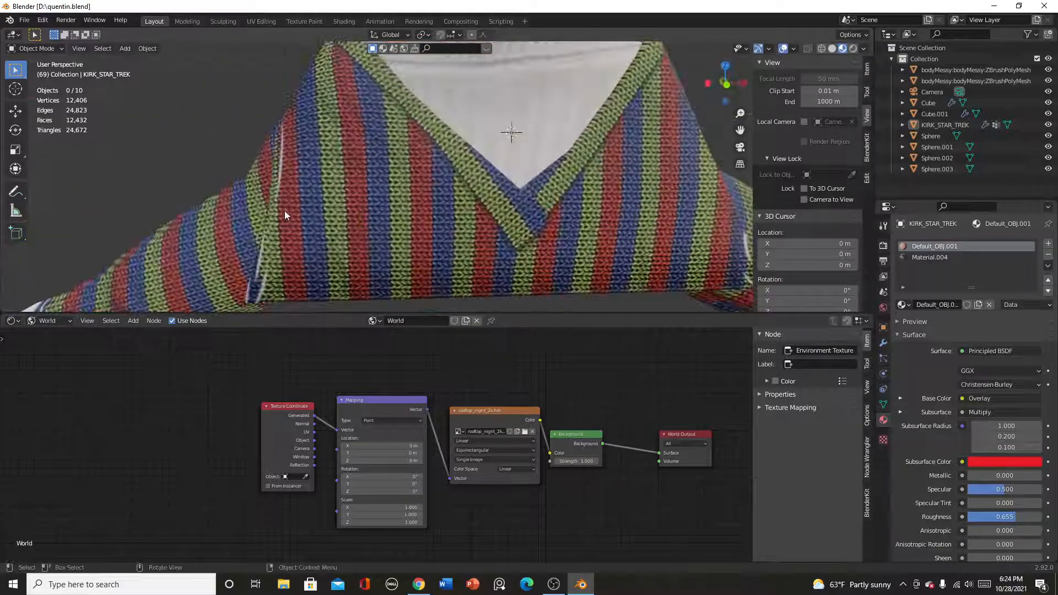
pyautogui.moveTo(367, 207); pyautogui.dragTo(714, 133, button='middle')
pyautogui.scroll(-5, 459, 196)
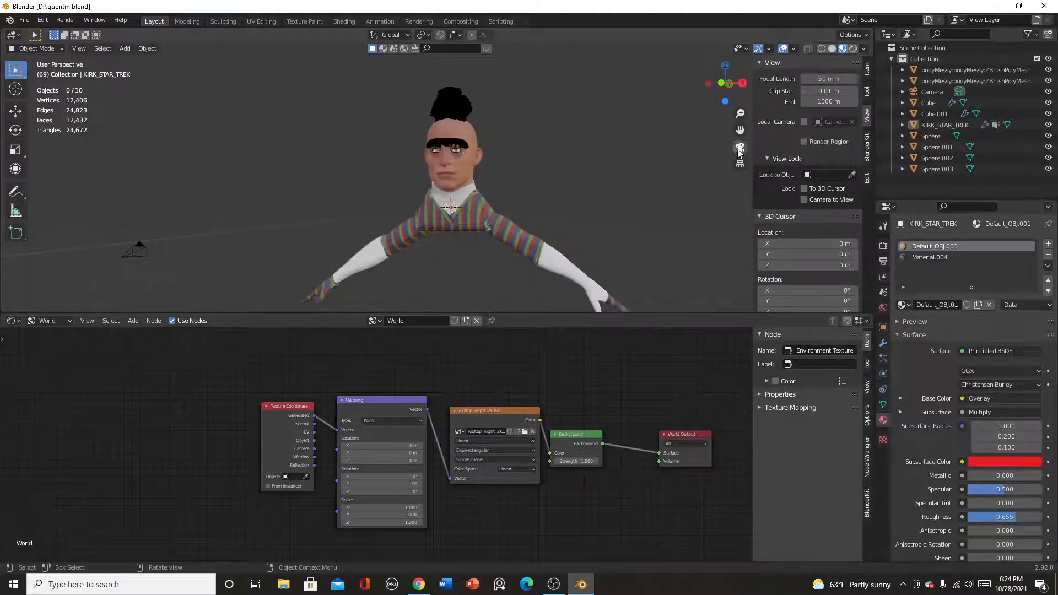
pyautogui.click(739, 147)
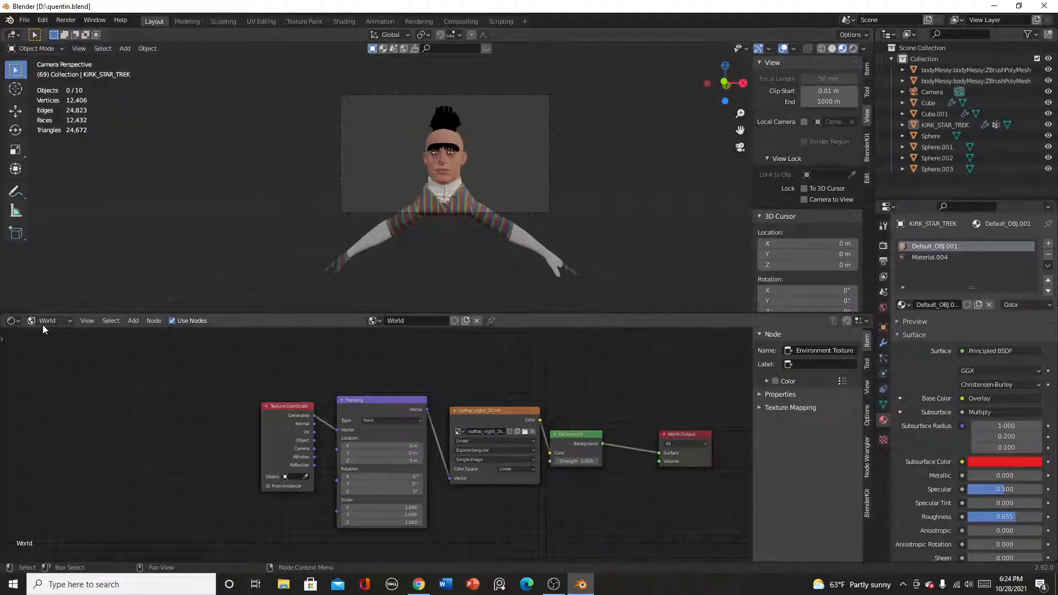
# Switch the viewport to Rendered shading and inspect the character lit by the rooftop_night_2k.hdr environment
pyautogui.scroll(3, 310, 444)
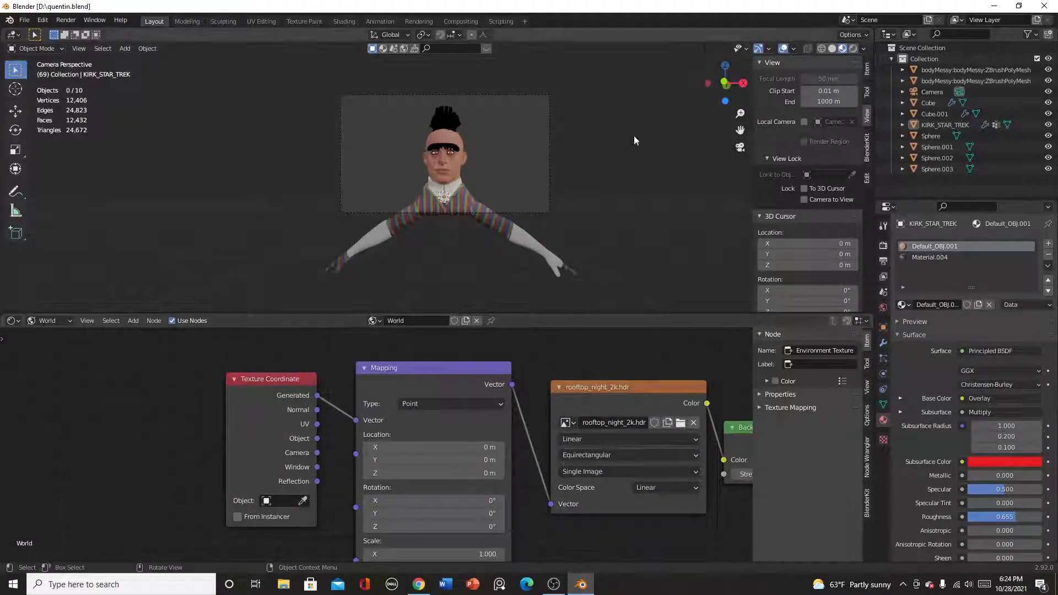
pyautogui.click(852, 49)
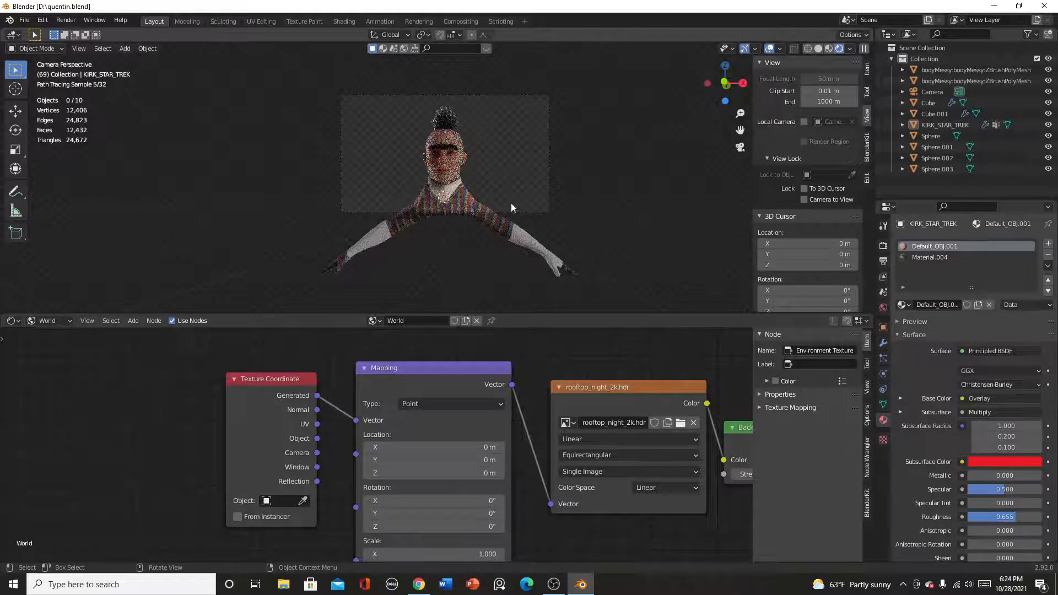
pyautogui.scroll(5, 510, 207)
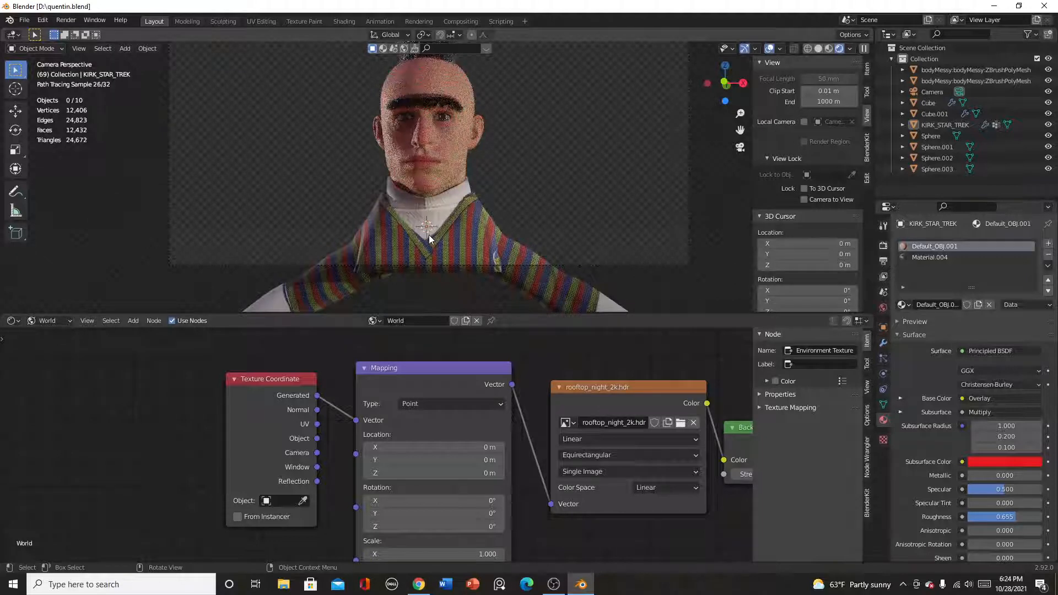
pyautogui.scroll(-2, 429, 235)
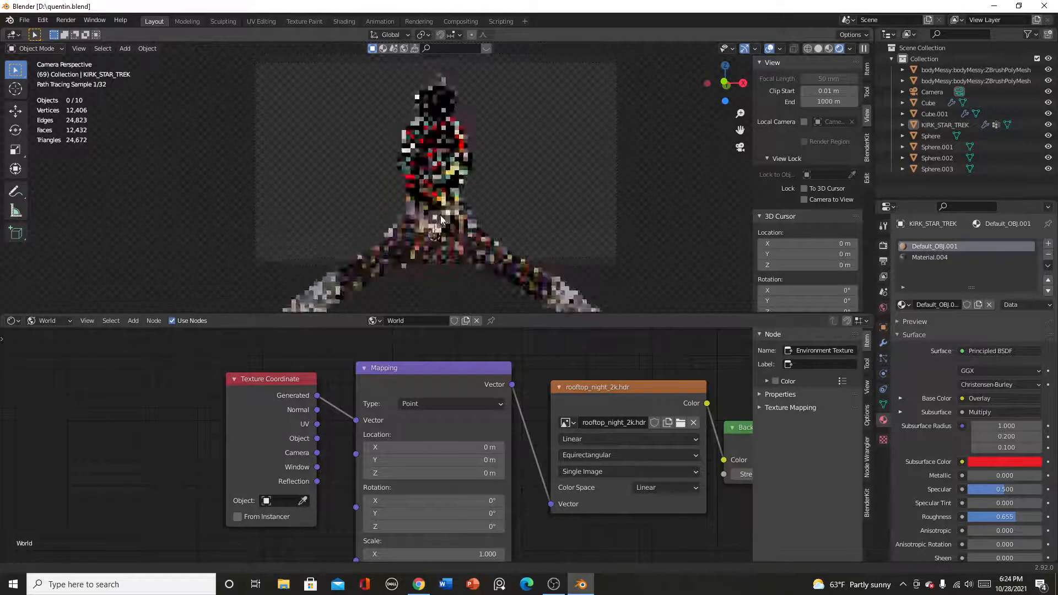
pyautogui.scroll(-2, 551, 435)
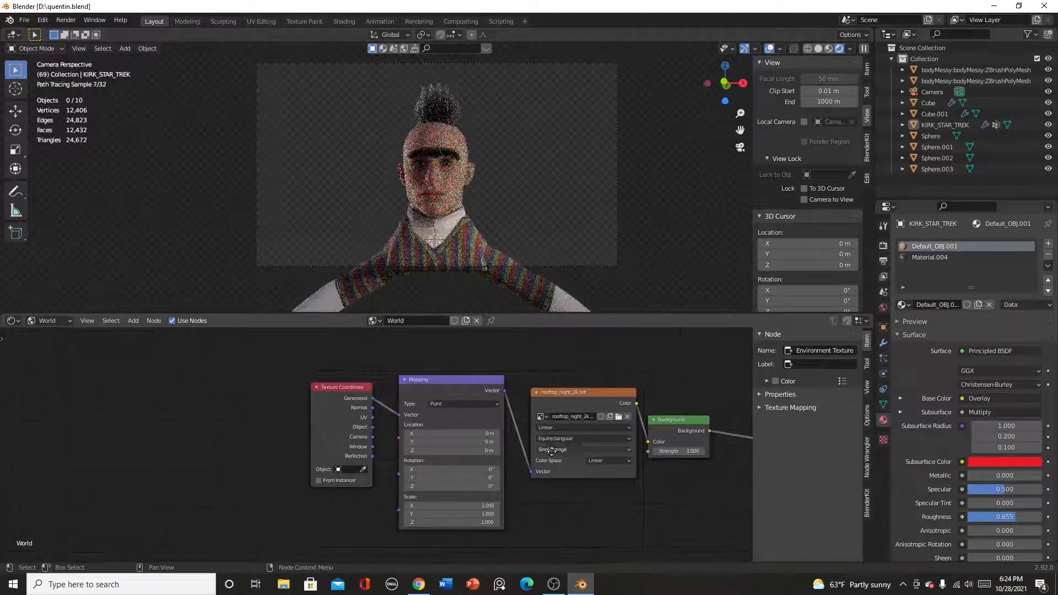
pyautogui.moveTo(550, 451); pyautogui.dragTo(388, 454, button='middle')
pyautogui.scroll(1, 418, 446)
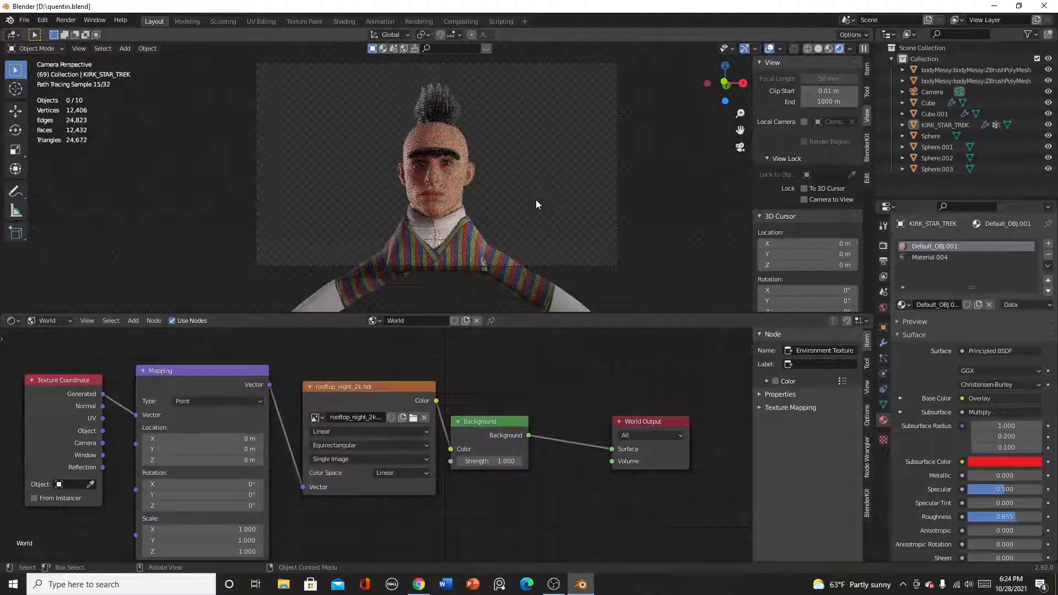
pyautogui.scroll(2, 402, 179)
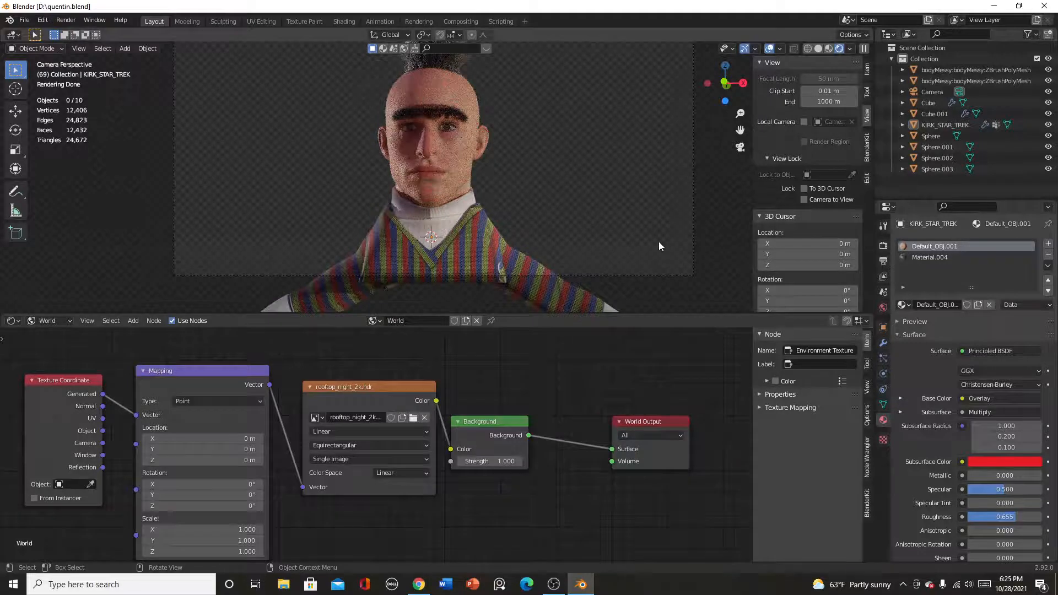
pyautogui.scroll(-1, 658, 241)
pyautogui.scroll(-1, 392, 459)
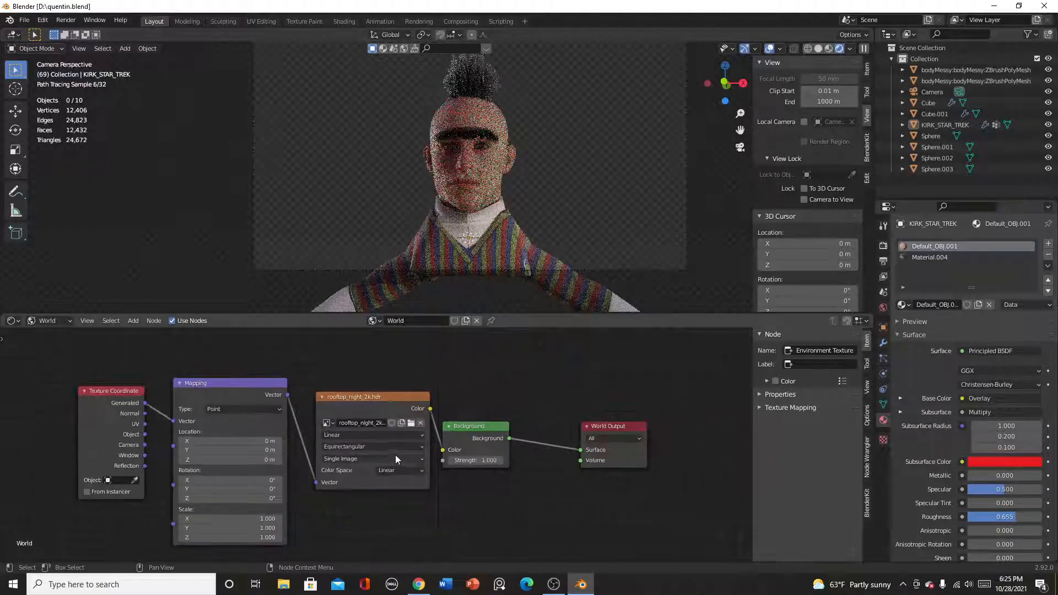
# Load abandoned_parking_2k.hdr into the world's Environment Texture node
pyautogui.scroll(-2, 475, 493)
pyautogui.moveTo(475, 493); pyautogui.dragTo(498, 475, button='middle')
pyautogui.scroll(6, 479, 460)
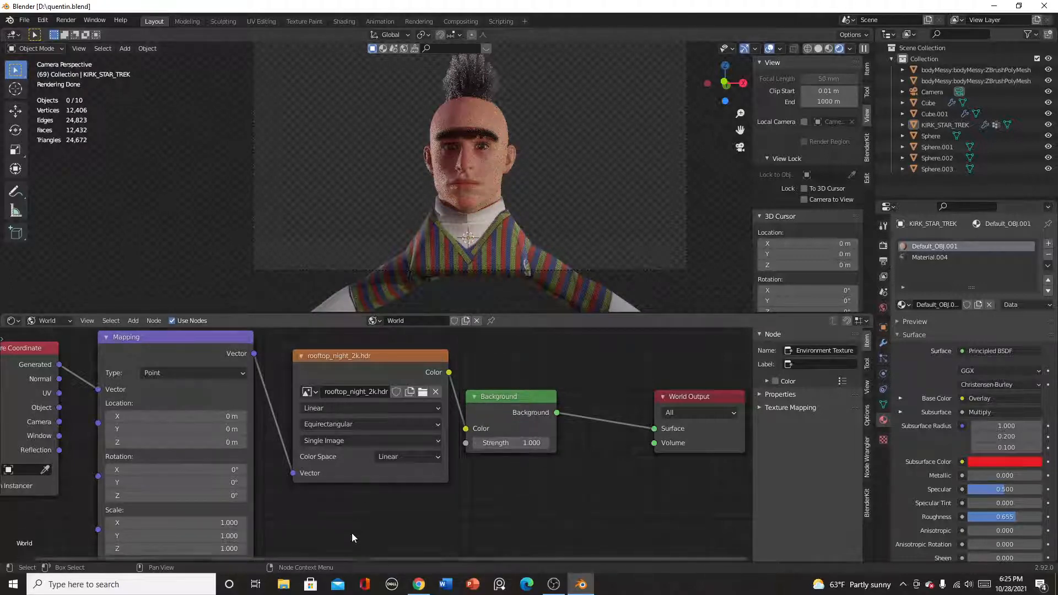
pyautogui.click(424, 391)
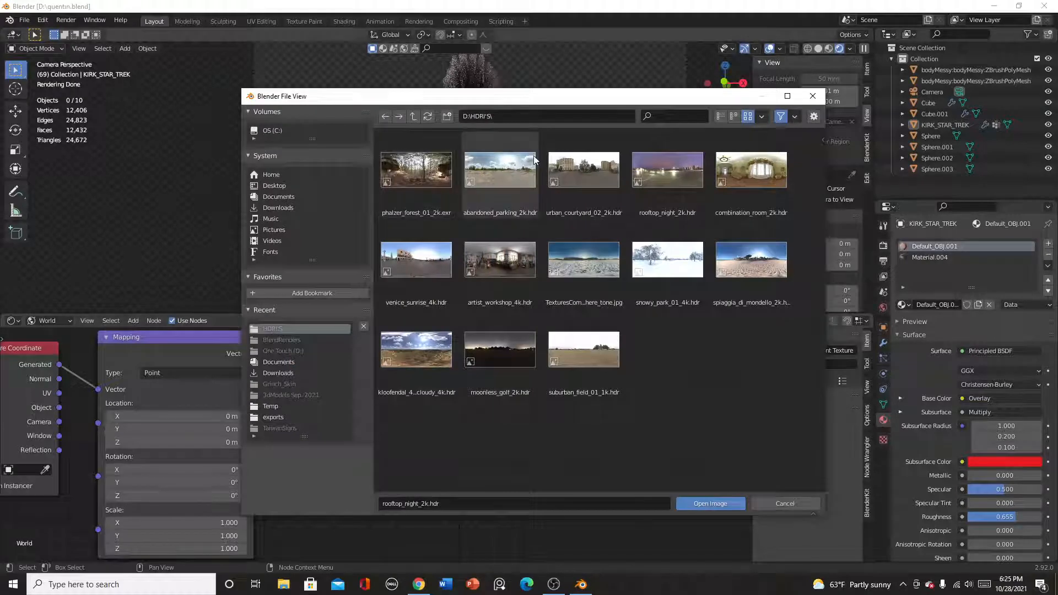
pyautogui.click(511, 198)
pyautogui.click(706, 504)
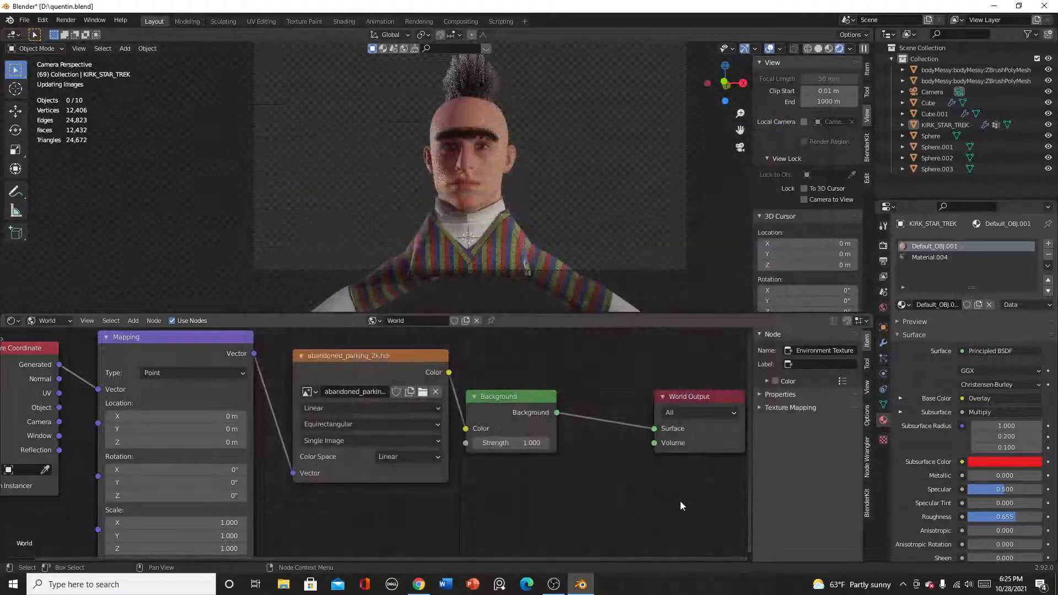
# Replace the world's environment texture image with urban_courtyard_02_2k.hdr
pyautogui.click(423, 392)
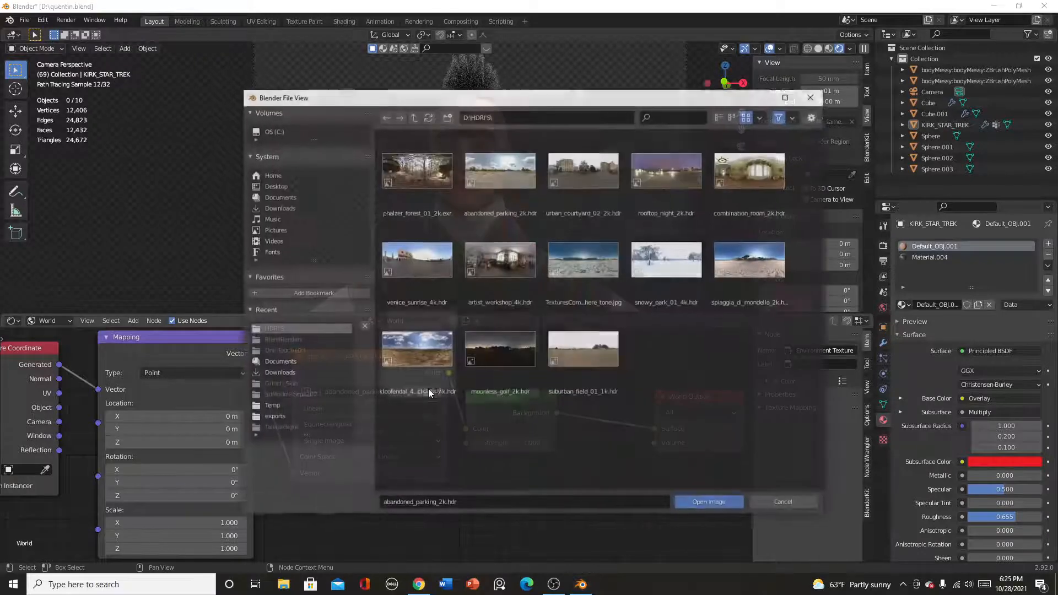
pyautogui.click(608, 189)
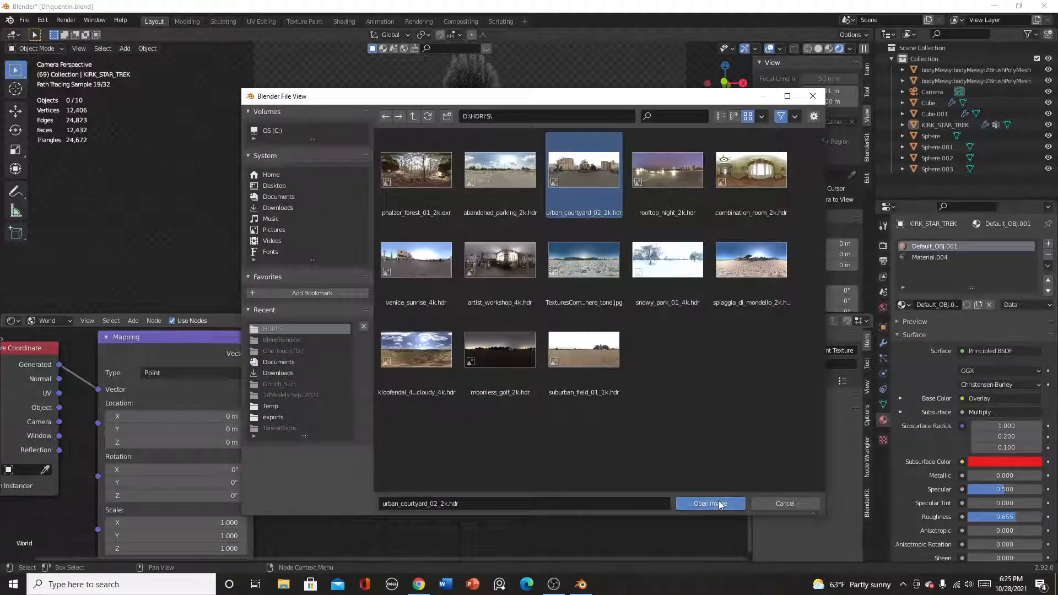
pyautogui.click(711, 504)
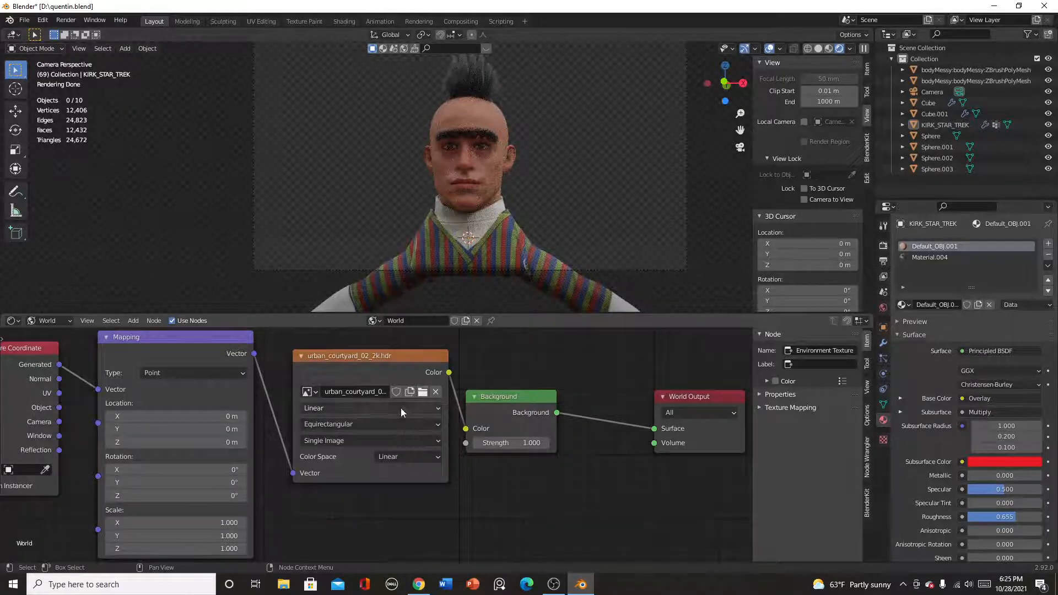
# Examine the Texture Coordinate and Mapping nodes that feed the world's environment texture
pyautogui.scroll(-5, 349, 431)
pyautogui.scroll(2, 442, 447)
pyautogui.scroll(2, 441, 446)
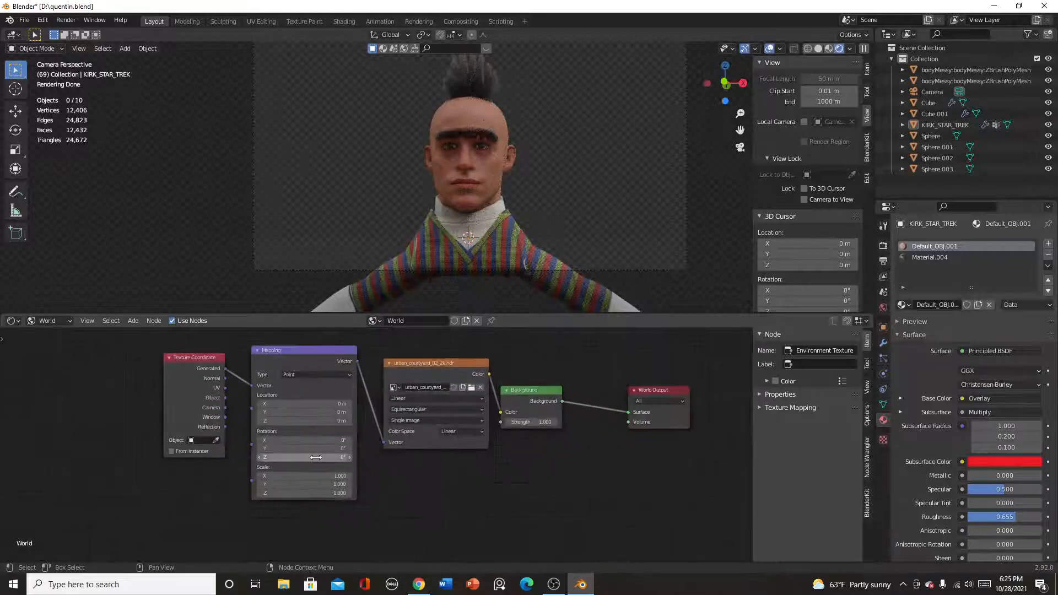
pyautogui.moveTo(309, 455); pyautogui.dragTo(352, 478, button='middle')
pyautogui.scroll(1, 331, 476)
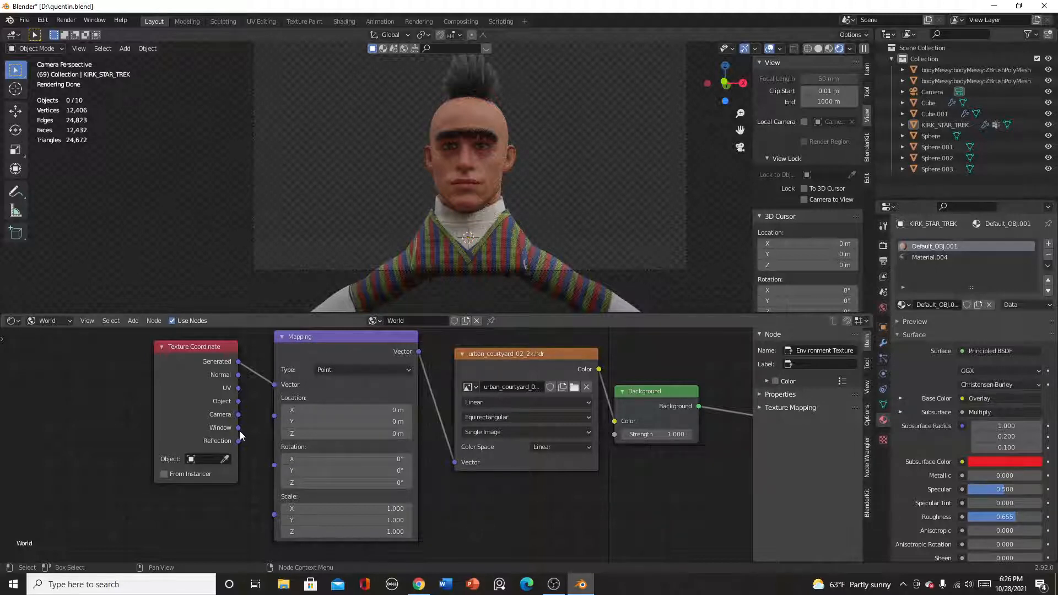
pyautogui.moveTo(238, 428)
pyautogui.mouseDown()
pyautogui.moveTo(276, 386)
pyautogui.moveTo(248, 392)
pyautogui.moveTo(243, 422)
pyautogui.mouseUp()
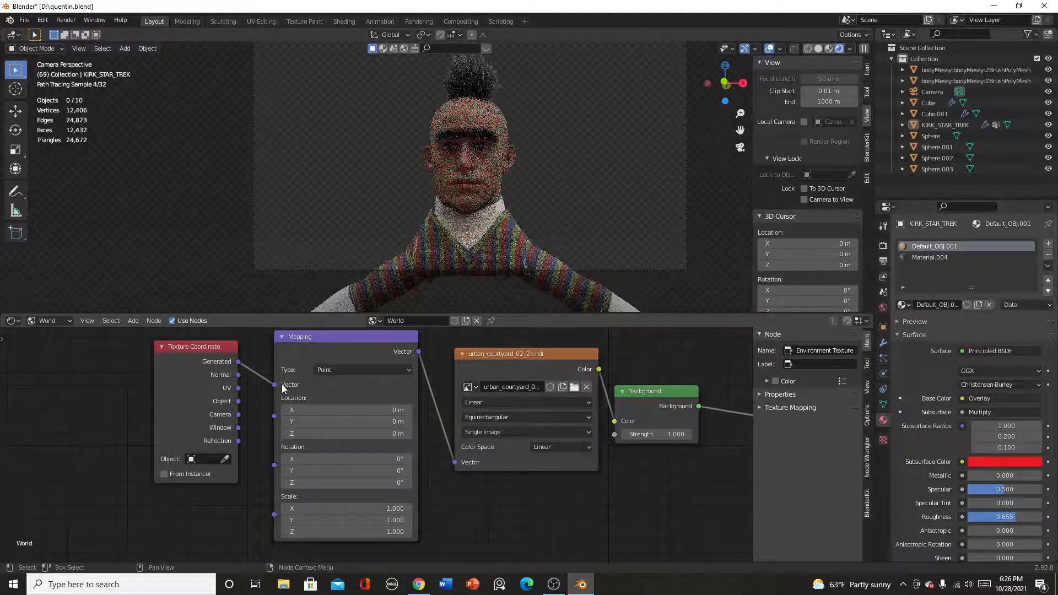
# View the Default_OBJ.001 material nodes in the Object shader type, and return to the World shader nodes
pyautogui.click(63, 321)
pyautogui.click(61, 332)
pyautogui.scroll(-6, 393, 492)
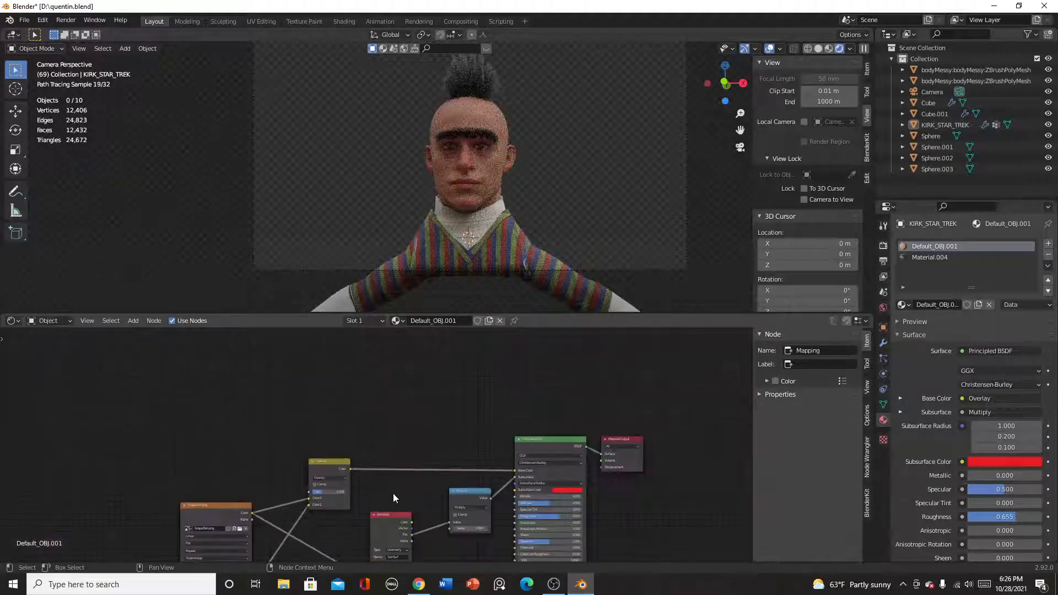
pyautogui.scroll(1, 301, 480)
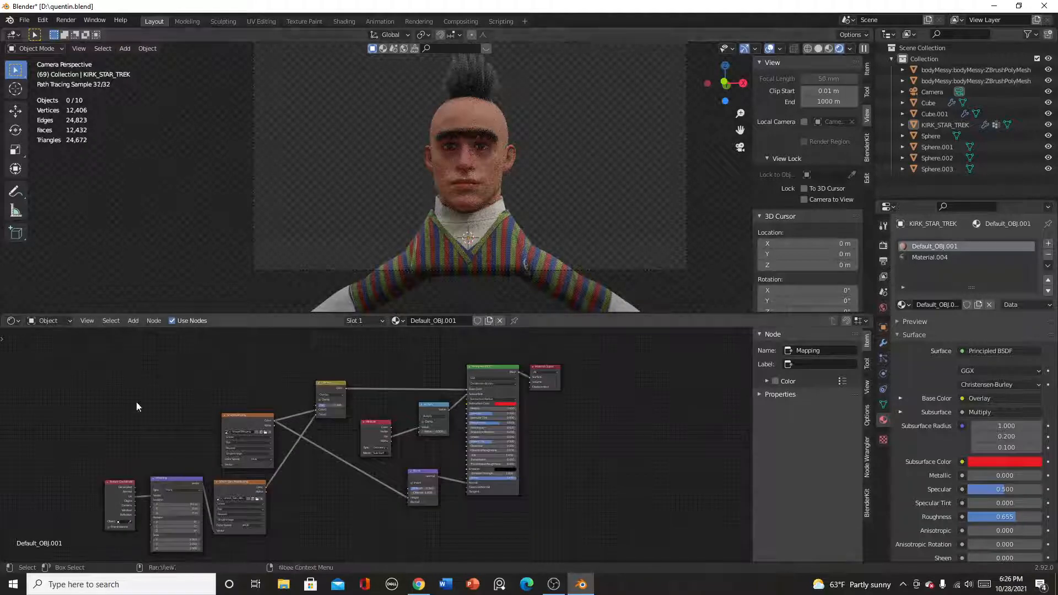
pyautogui.click(49, 321)
pyautogui.click(70, 343)
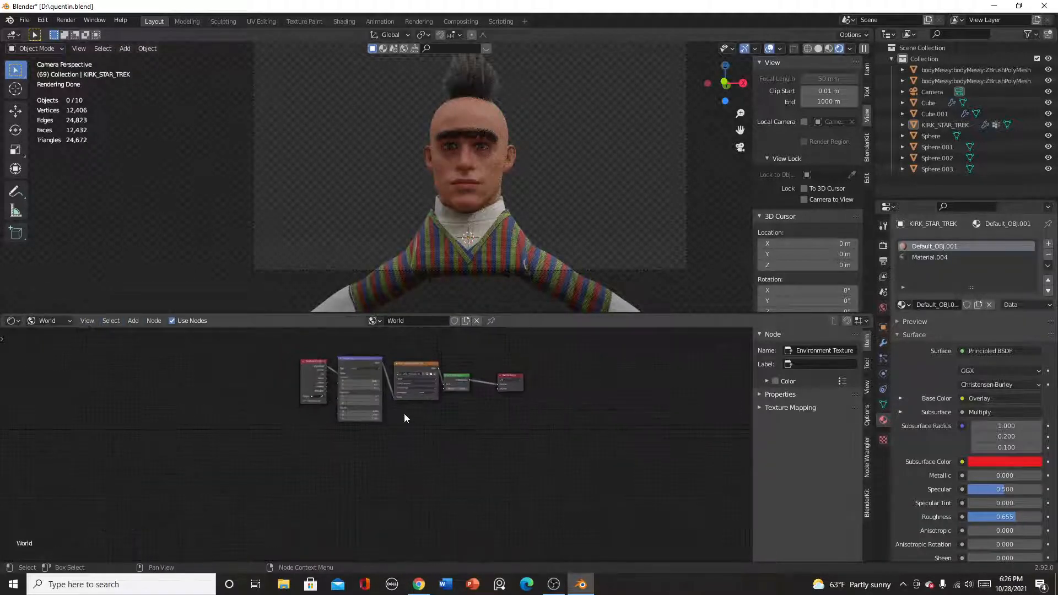
# Reposition the Background node slightly higher, between the environment texture and World Output nodes
pyautogui.scroll(5, 404, 412)
pyautogui.click(397, 377)
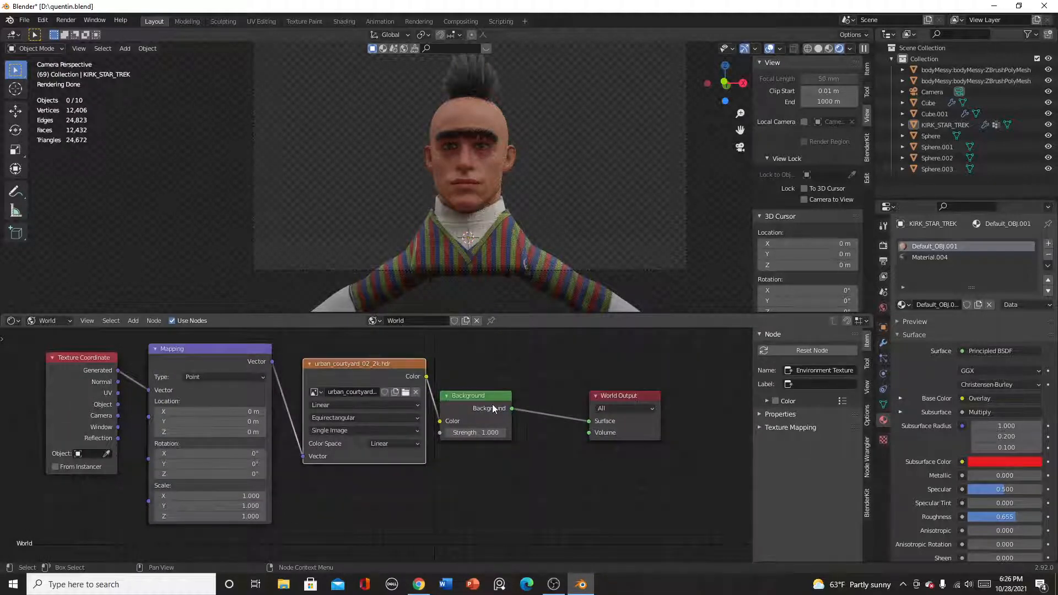
pyautogui.moveTo(493, 406); pyautogui.dragTo(476, 408)
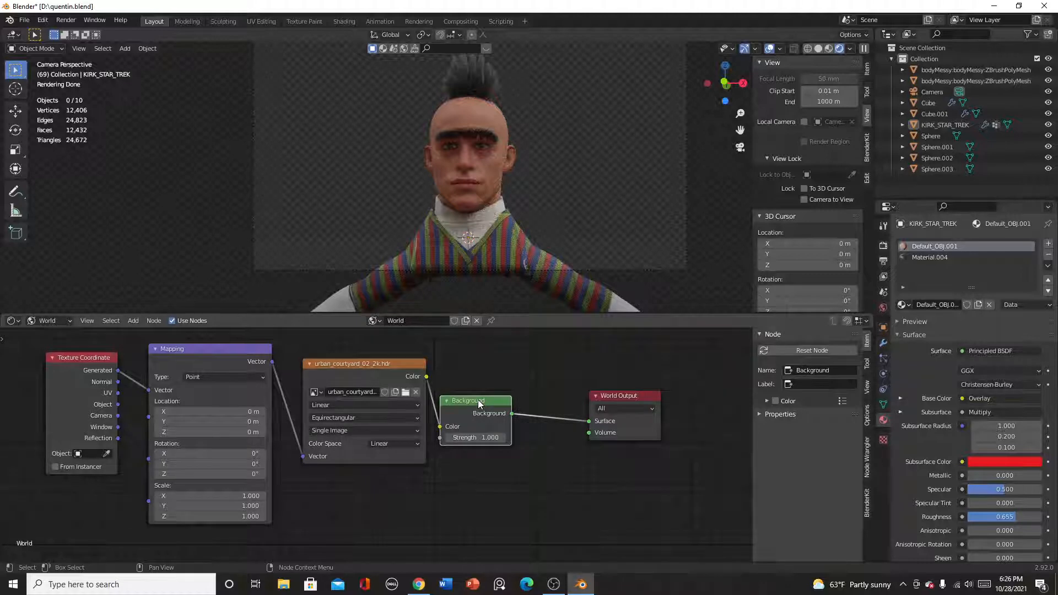
pyautogui.moveTo(473, 413)
pyautogui.mouseDown()
pyautogui.moveTo(497, 386)
pyautogui.moveTo(495, 399)
pyautogui.moveTo(478, 401)
pyautogui.mouseUp()
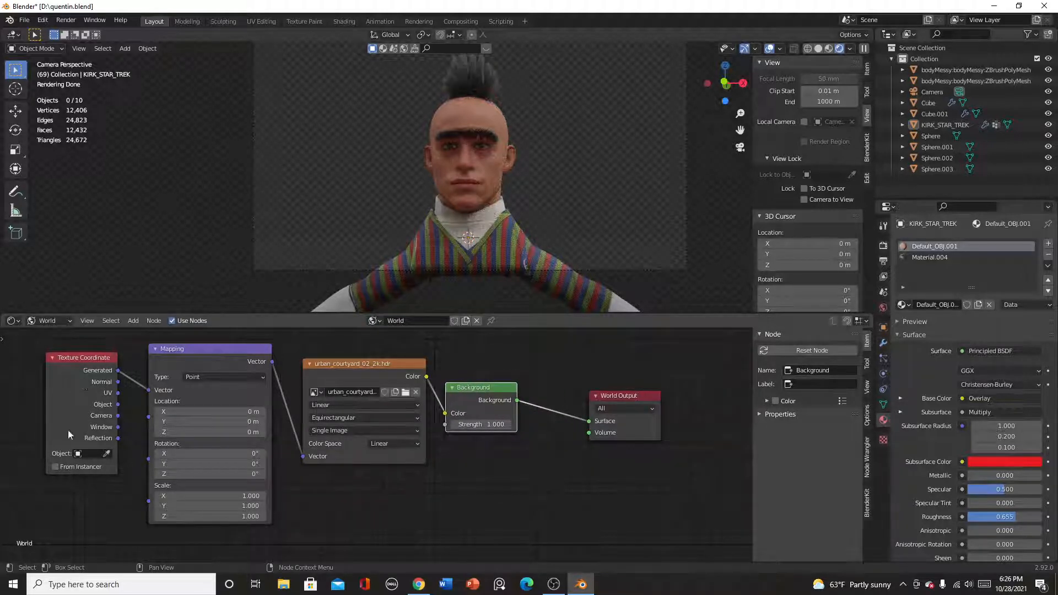
# Connect the Texture Coordinate node's Window output to the Mapping node's Vector input, and replace that link with the Normal output
pyautogui.moveTo(118, 427); pyautogui.dragTo(149, 390)
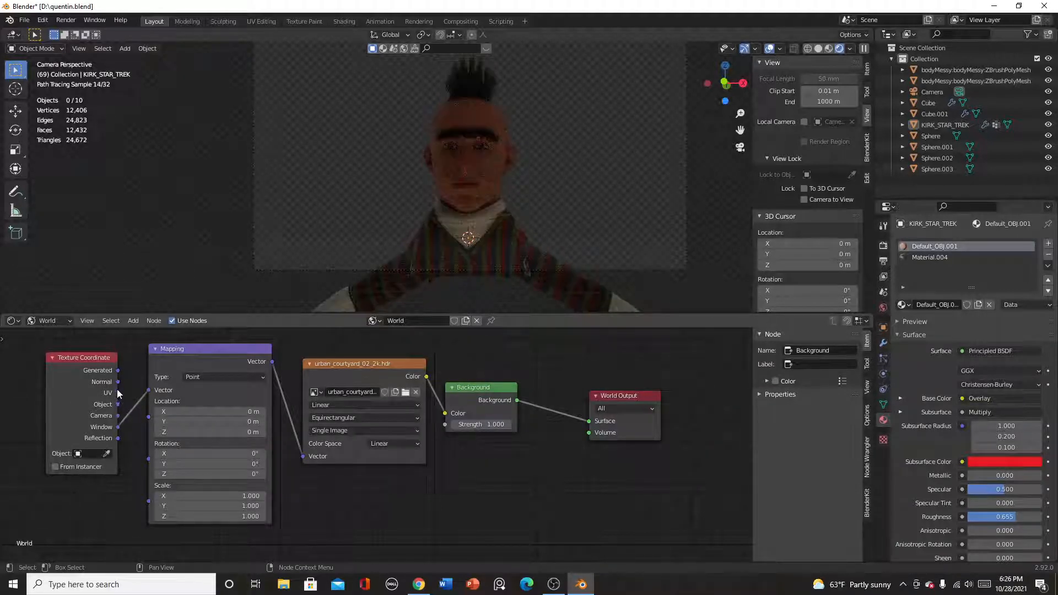
pyautogui.moveTo(118, 382); pyautogui.dragTo(149, 390)
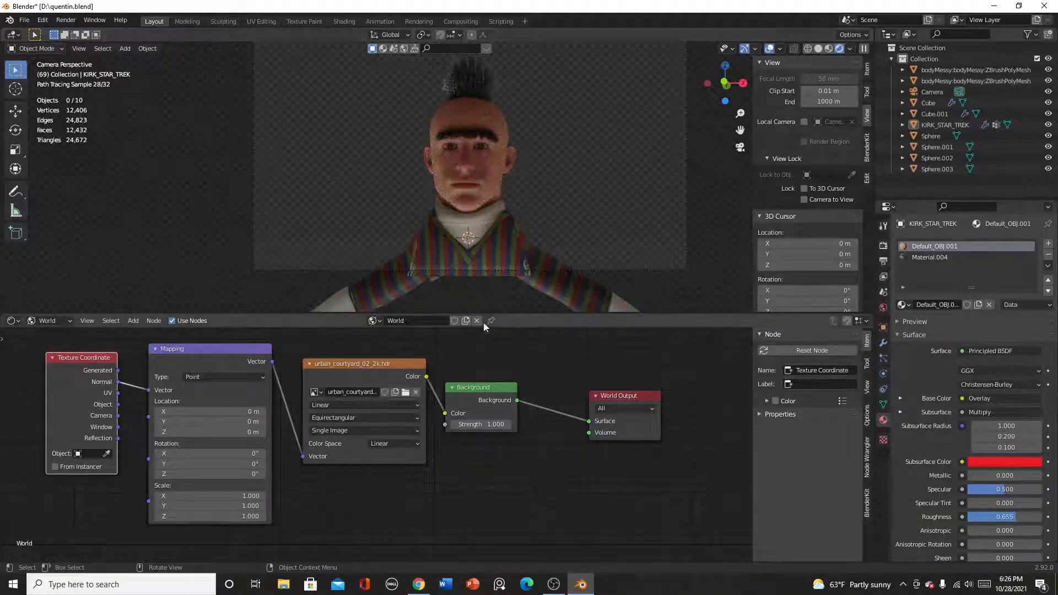
# Replace the environment texture's image with artist_workshop_4k.hdr from the HDRIs folder
pyautogui.scroll(3, 405, 434)
pyautogui.scroll(-3, 417, 415)
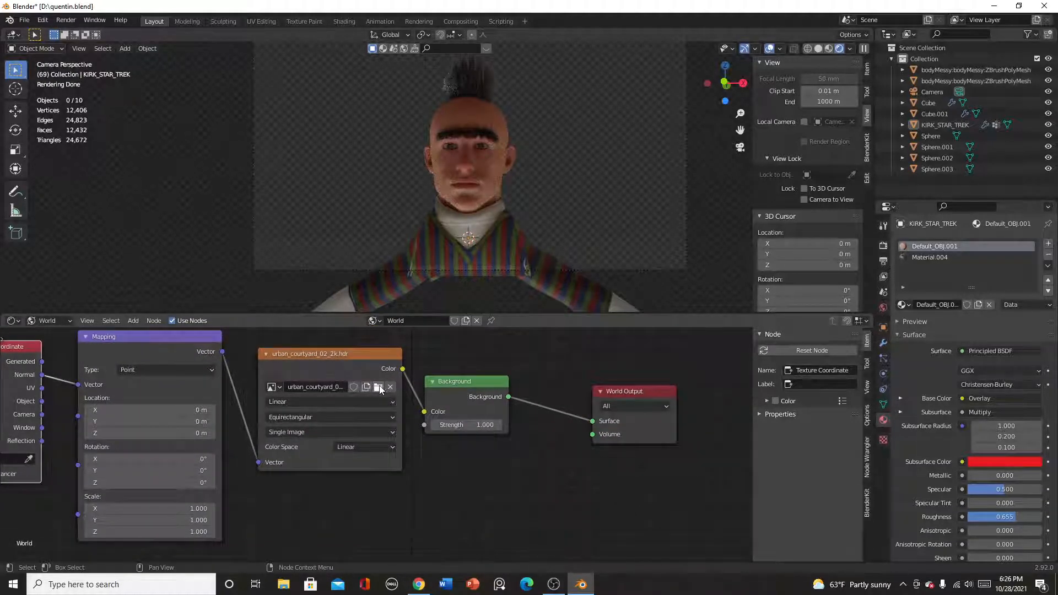
pyautogui.click(379, 388)
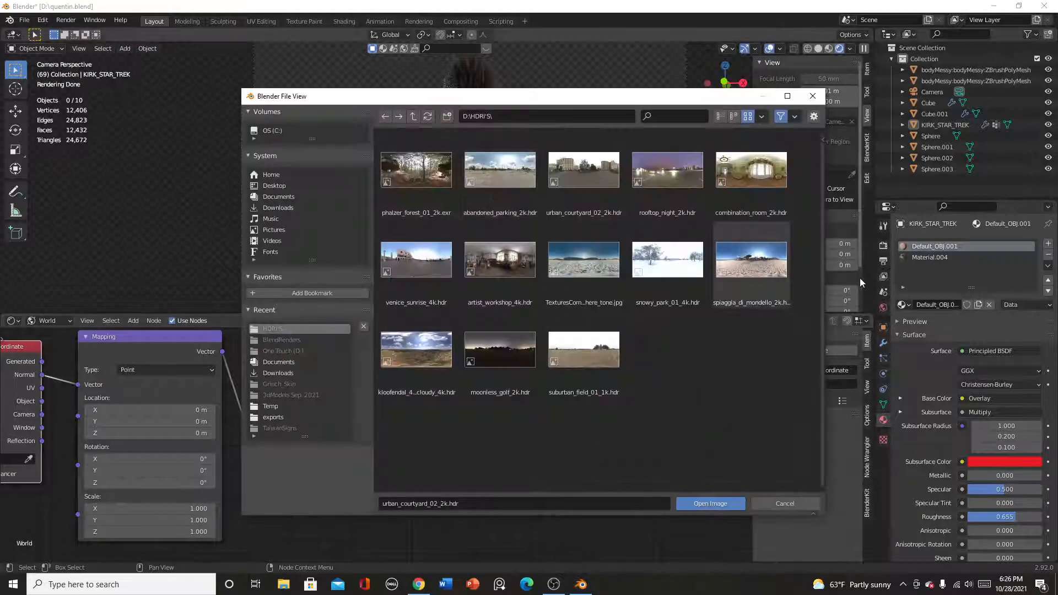
pyautogui.click(511, 303)
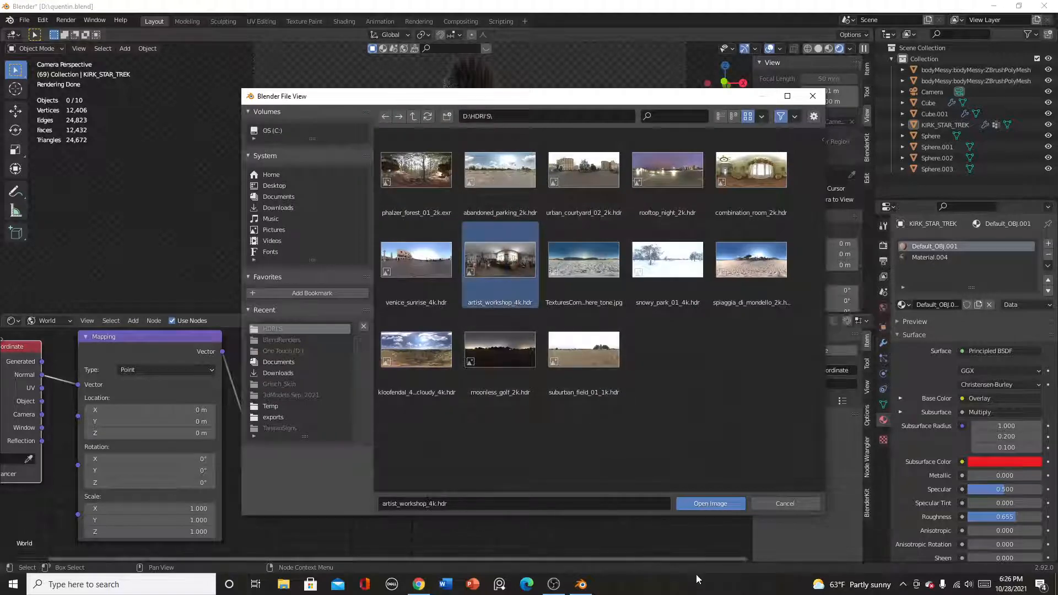
pyautogui.click(702, 503)
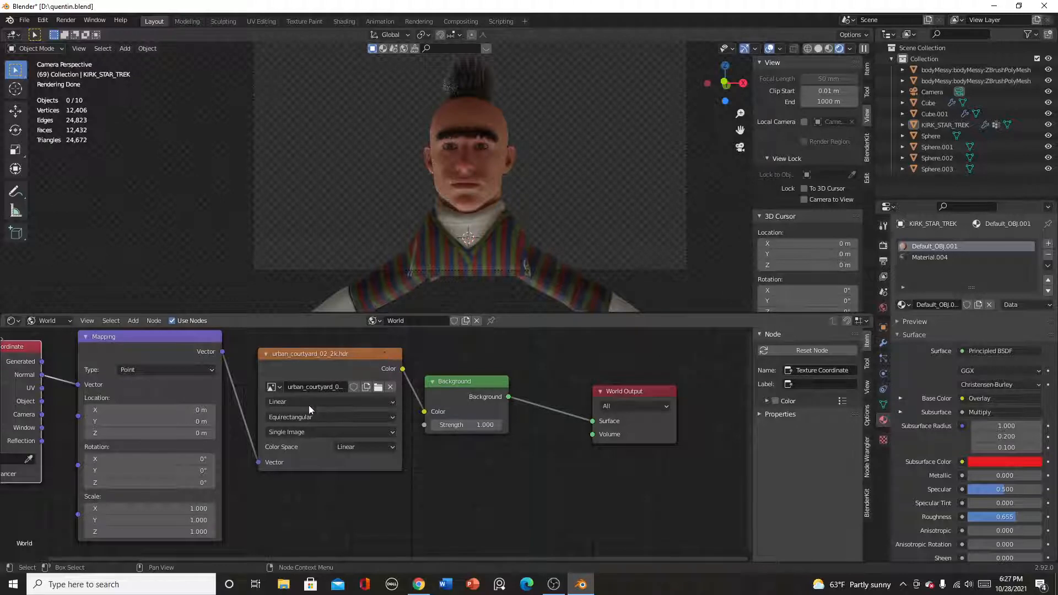
# Connect the Texture Coordinate node's Generated output to the Mapping node's Vector input, and replace that link with the Normal output
pyautogui.scroll(-5, 338, 441)
pyautogui.scroll(7, 341, 484)
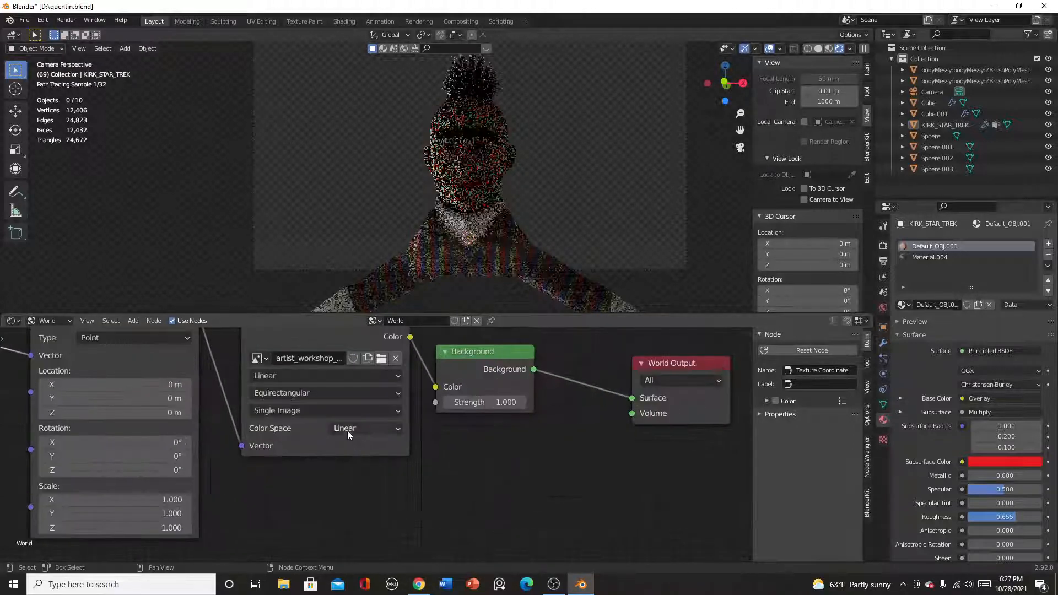
pyautogui.moveTo(329, 429); pyautogui.dragTo(370, 465, button='middle')
pyautogui.scroll(-4, 470, 478)
pyautogui.moveTo(471, 479); pyautogui.dragTo(457, 442, button='middle')
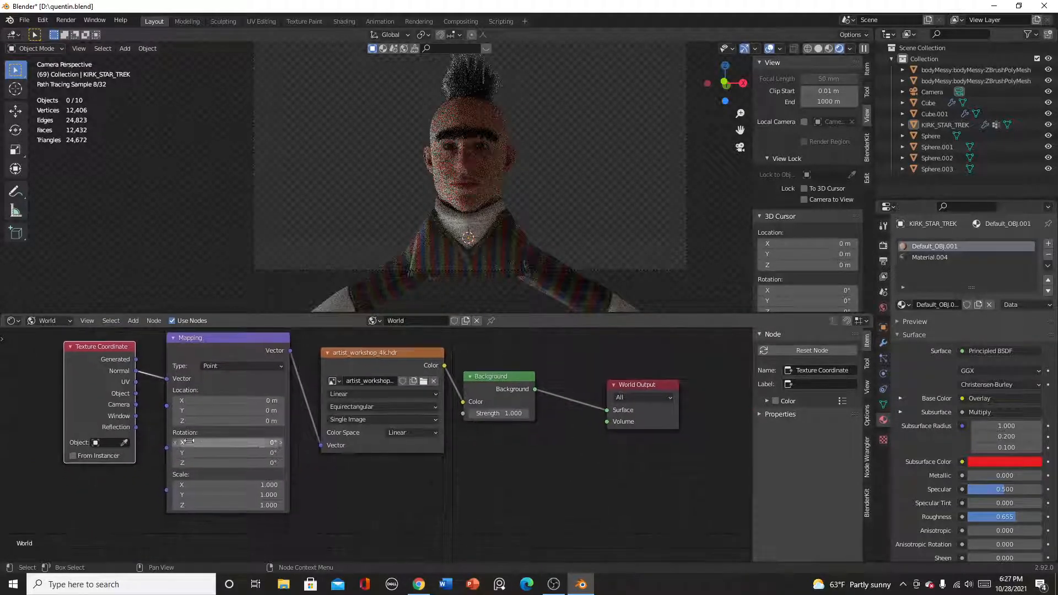
pyautogui.scroll(1, 133, 368)
pyautogui.scroll(2, 134, 370)
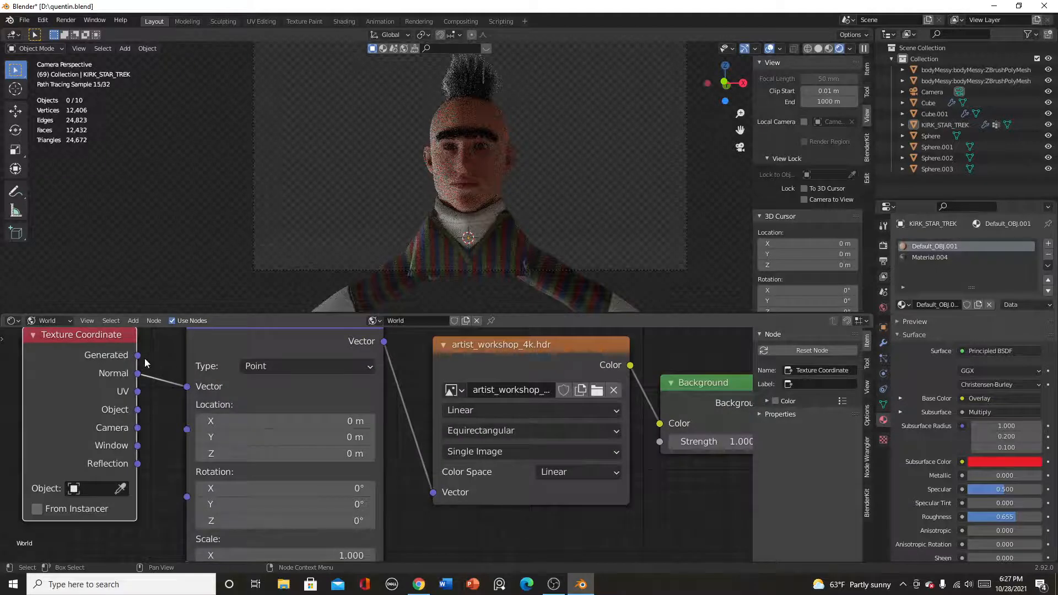
pyautogui.moveTo(138, 354); pyautogui.dragTo(186, 386)
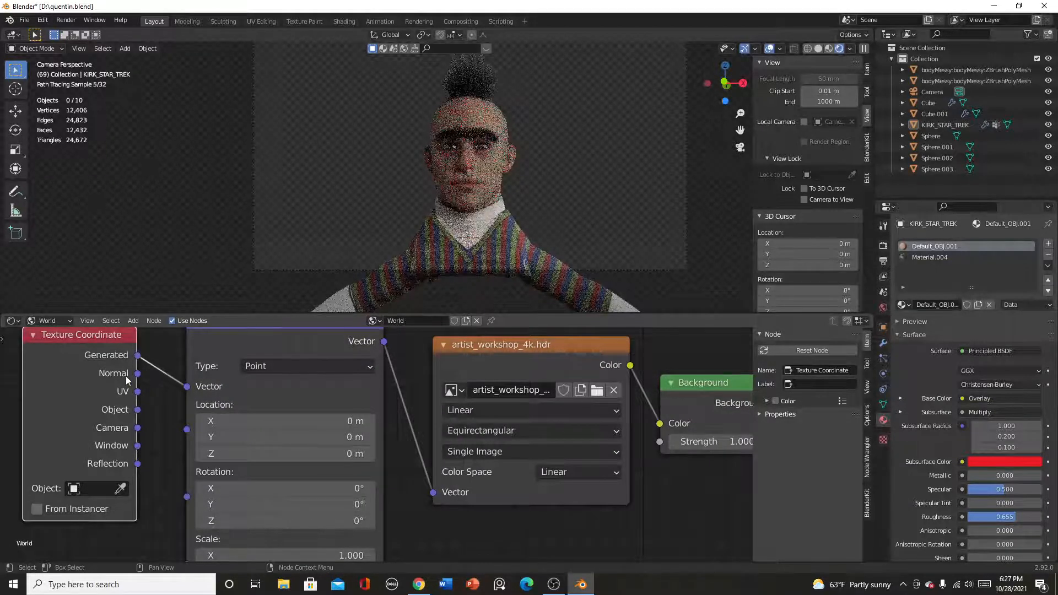
pyautogui.moveTo(137, 373); pyautogui.dragTo(188, 387)
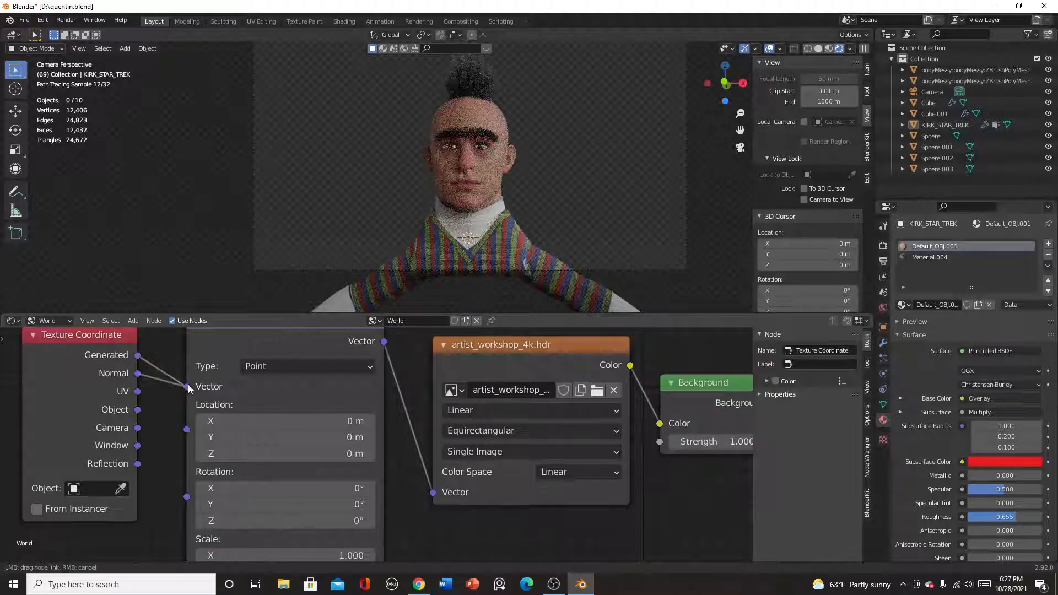
# Load rooftop_night_2k.hdr as the image of the environment texture node
pyautogui.scroll(-2, 633, 473)
pyautogui.moveTo(598, 489); pyautogui.dragTo(391, 472, button='middle')
pyautogui.scroll(-3, 380, 467)
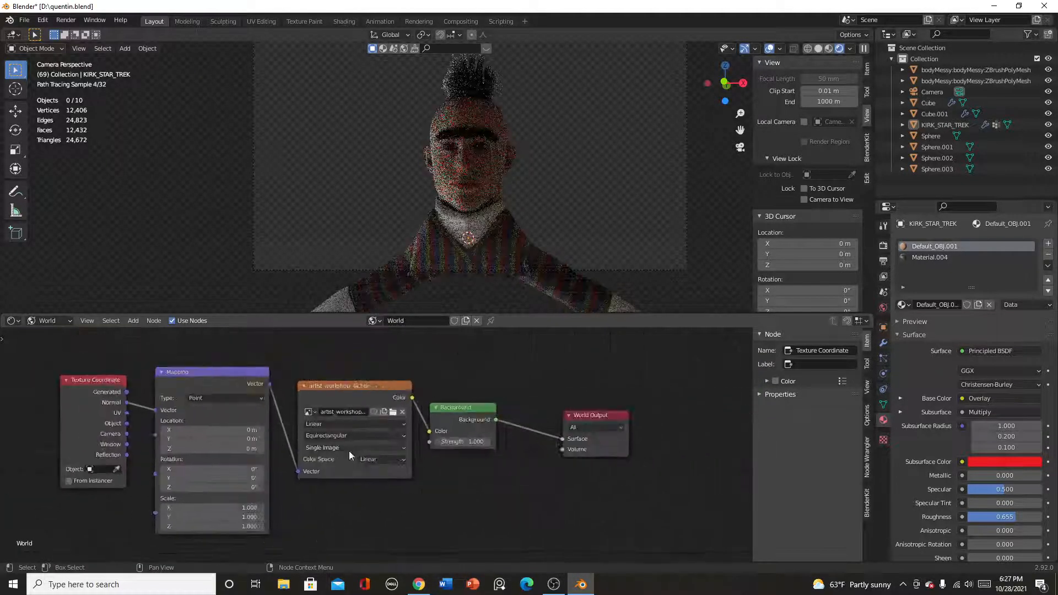
pyautogui.scroll(7, 327, 445)
pyautogui.moveTo(307, 426); pyautogui.dragTo(356, 395, button='middle')
pyautogui.scroll(-10, 363, 405)
pyautogui.scroll(2, 440, 441)
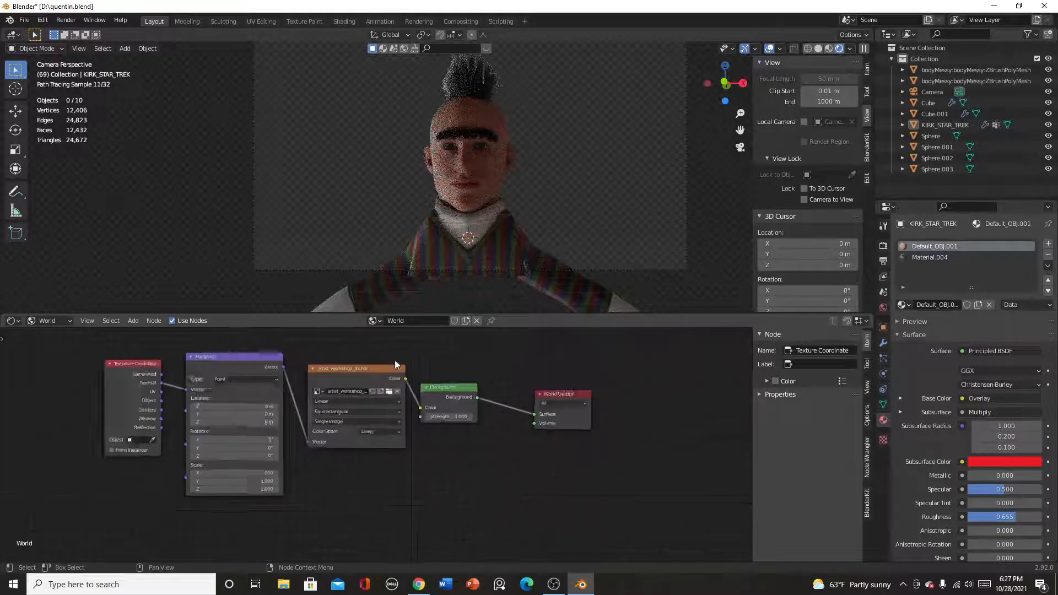
pyautogui.click(388, 394)
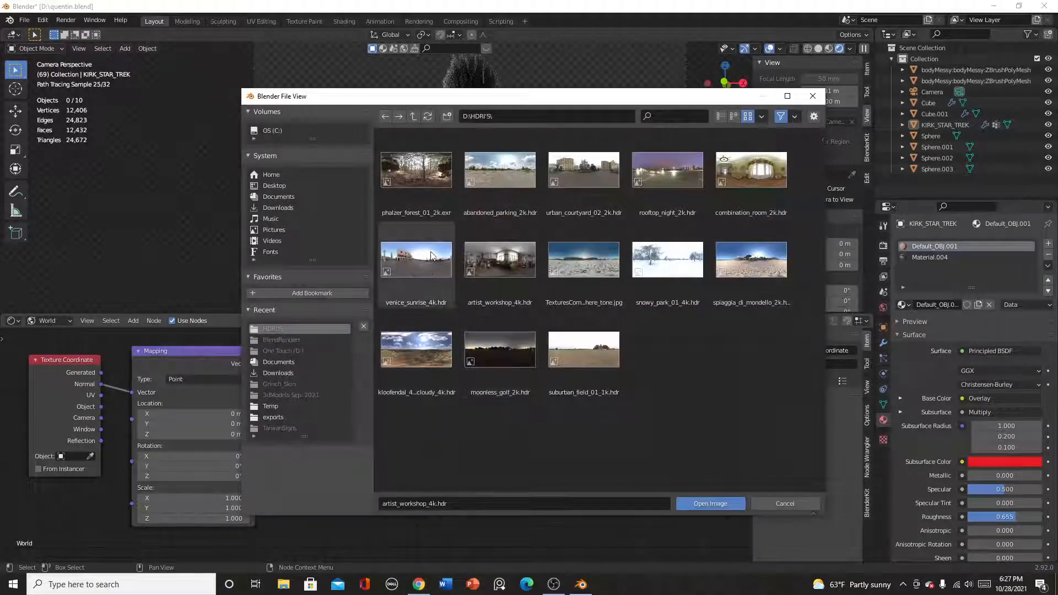
pyautogui.click(430, 270)
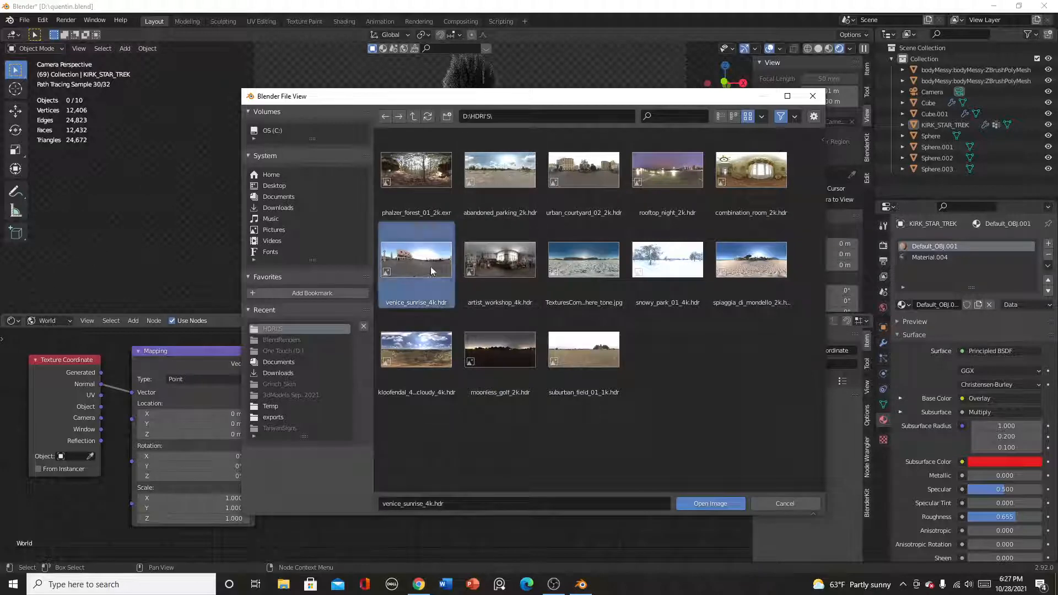
pyautogui.click(689, 200)
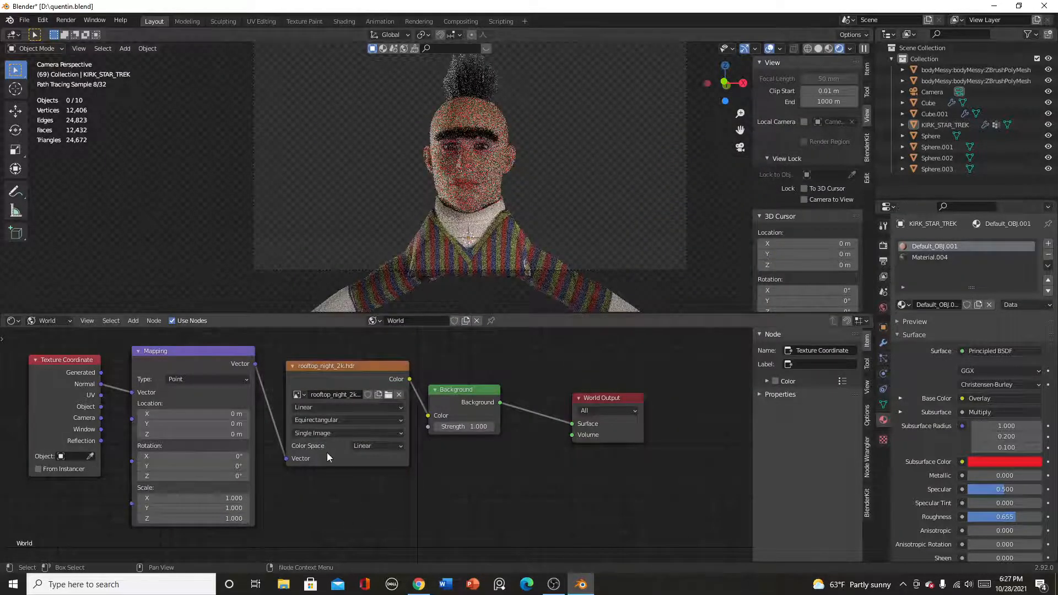
# Switch the environment texture's image to urban_courtyard_02_2k.hdr
pyautogui.click(389, 395)
pyautogui.click(516, 201)
pyautogui.click(605, 205)
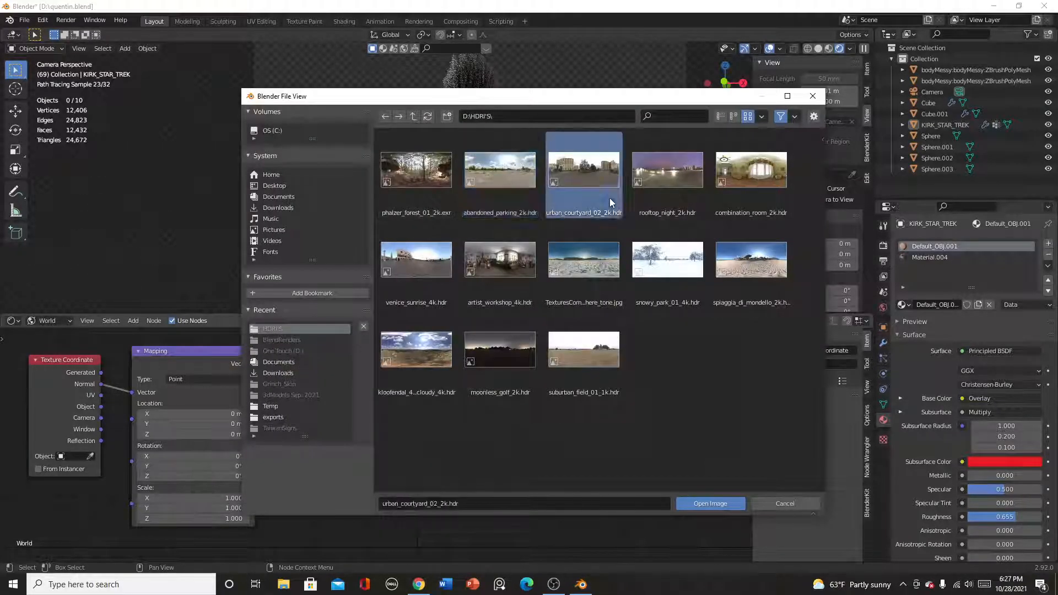
pyautogui.click(738, 503)
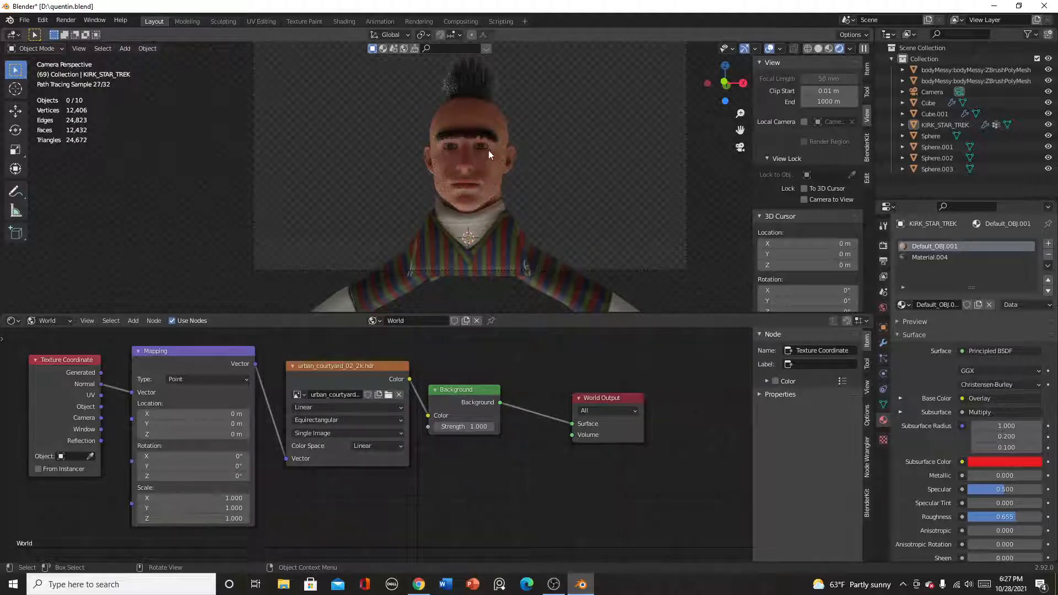
# Set the Background node's strength to 0.5 to dim the environment lighting
pyautogui.click(478, 427)
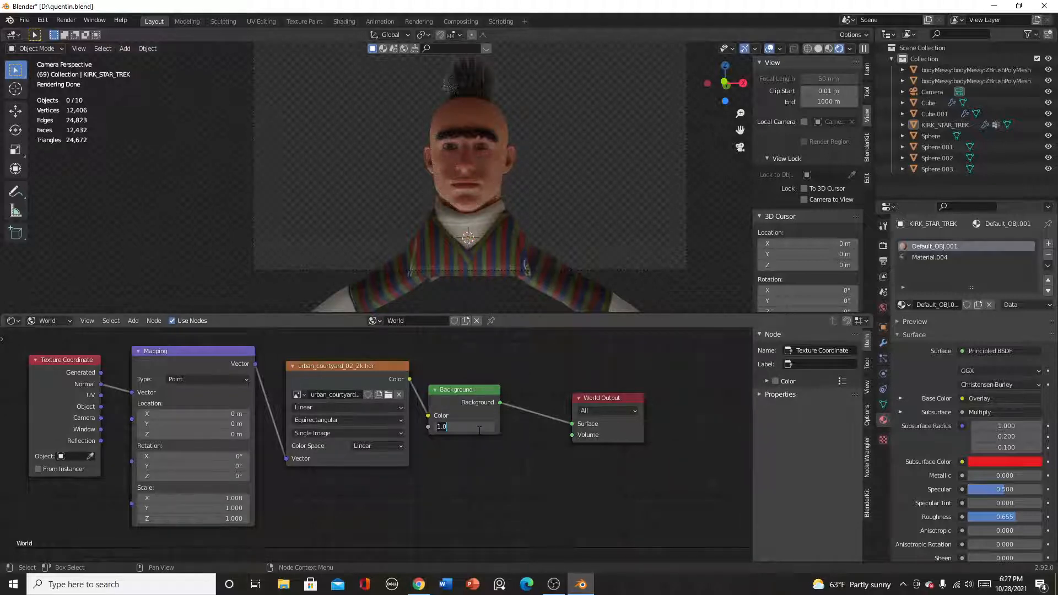
pyautogui.write('0.5')
pyautogui.press('Return')
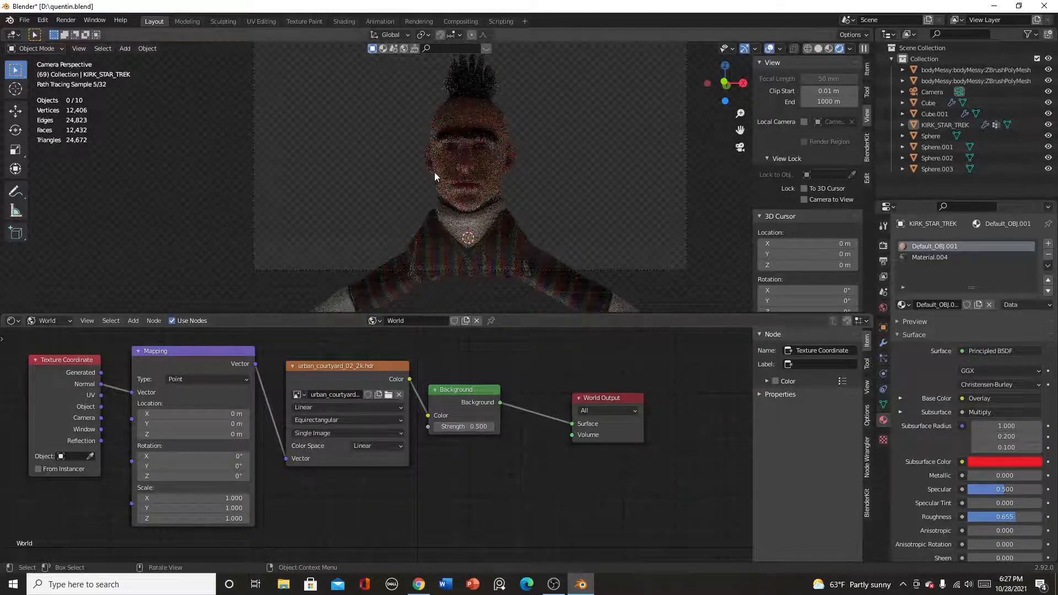
# Set the Background node's strength to 1
pyautogui.click(471, 425)
pyautogui.write('1')
pyautogui.press('Return')
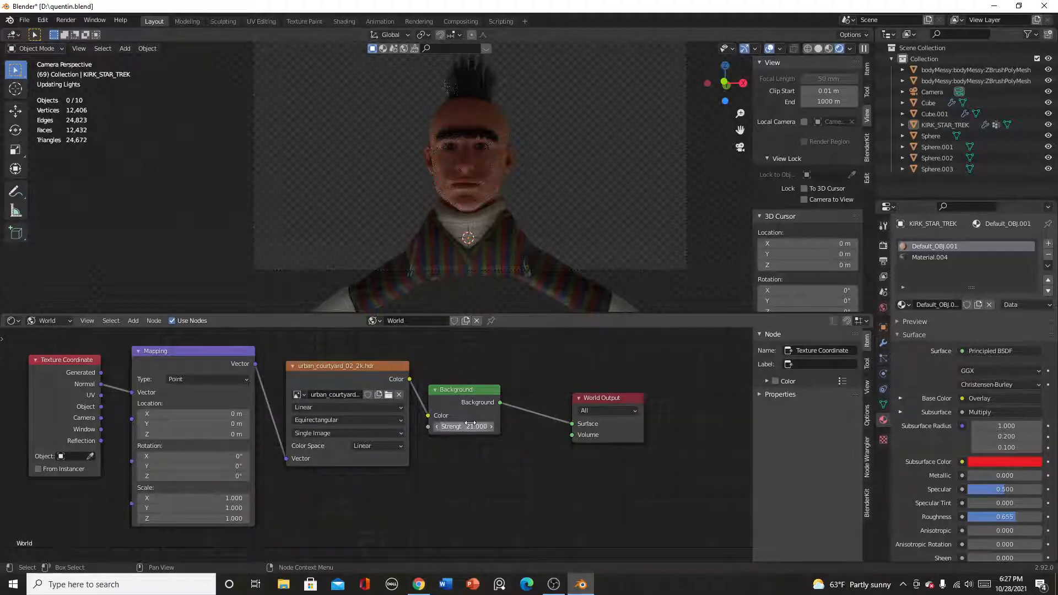
pyautogui.click(462, 426)
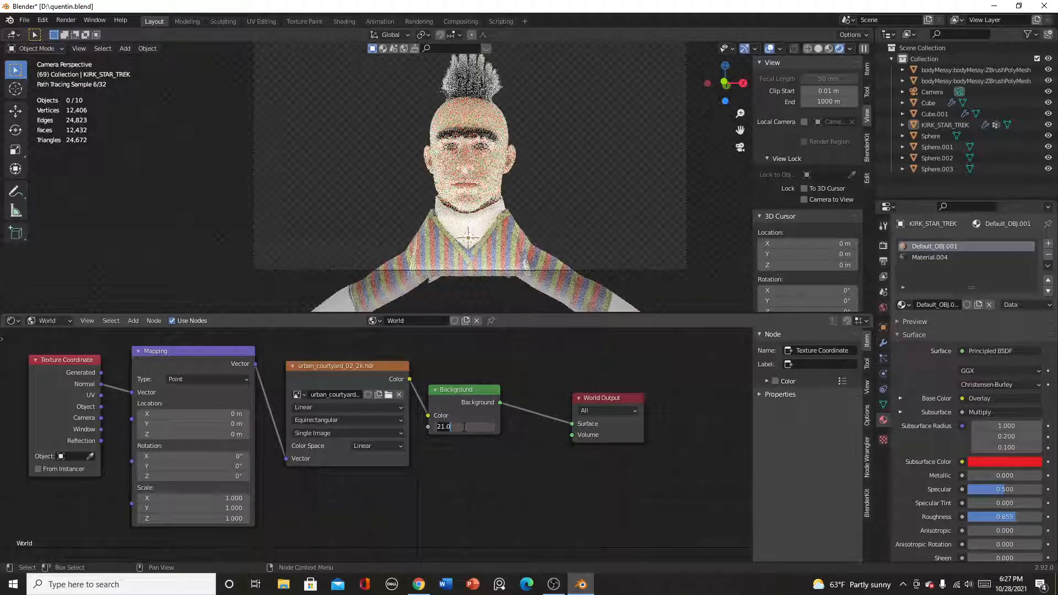
pyautogui.write('1')
pyautogui.press('Return')
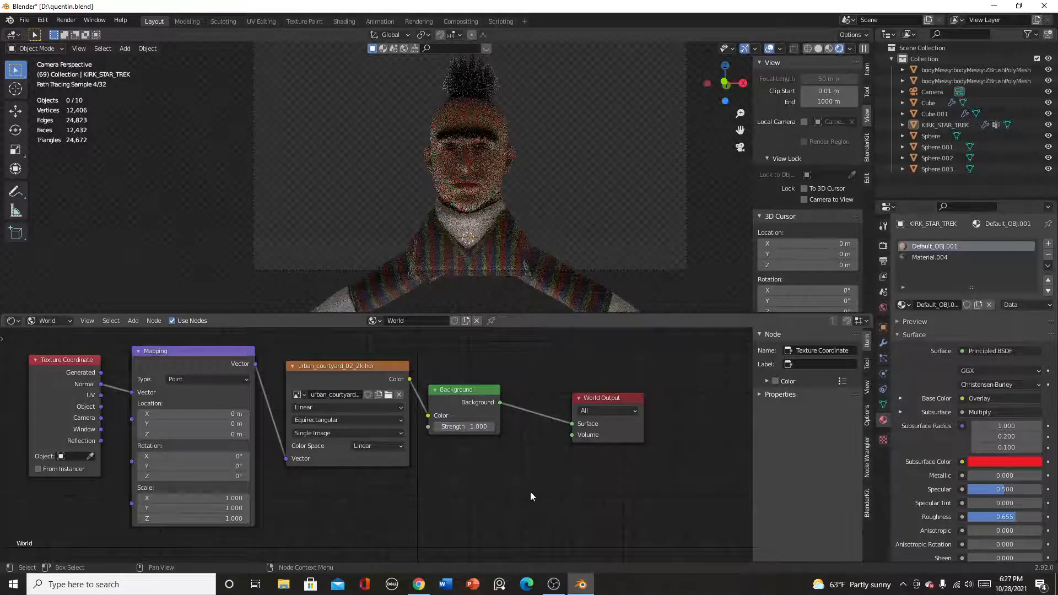